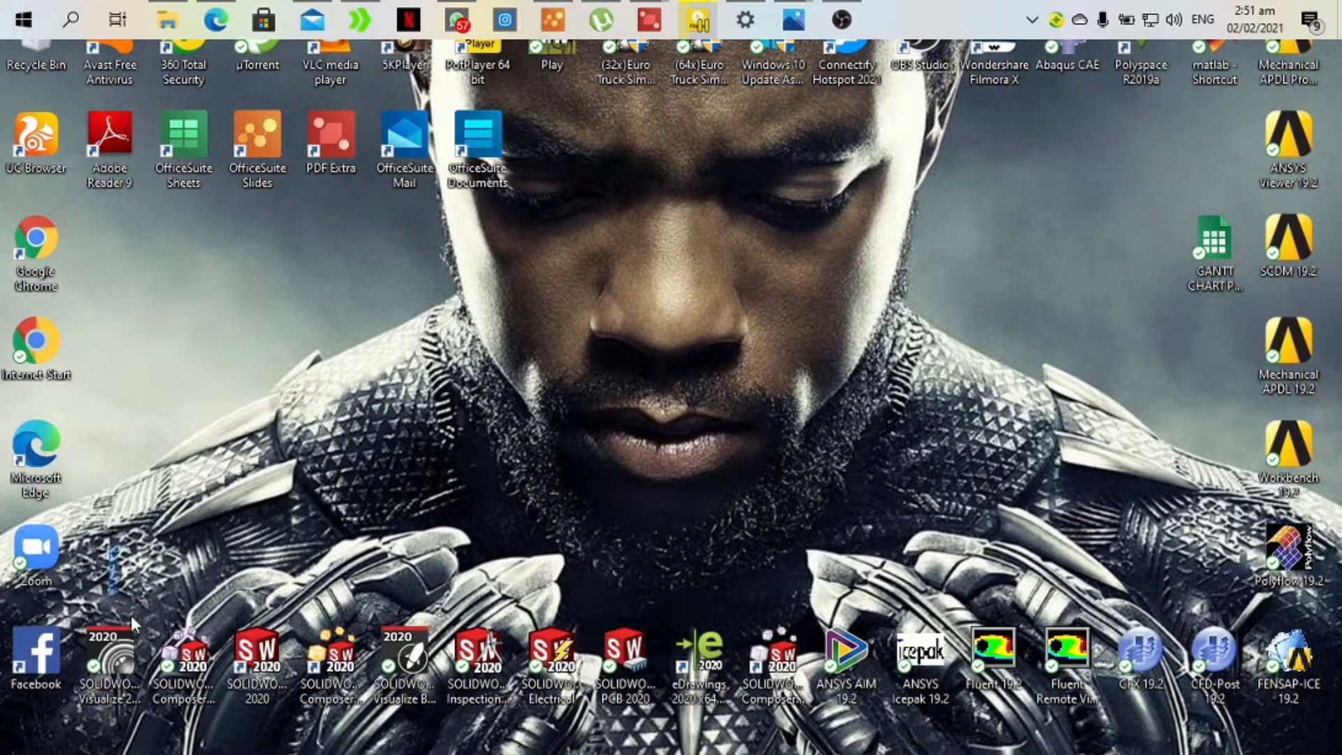
# Step: Launch SOLIDWORKS 2020 from its desktop shortcut
pyautogui.moveTo(109, 546); pyautogui.dragTo(795, 688)
pyautogui.click(659, 473)
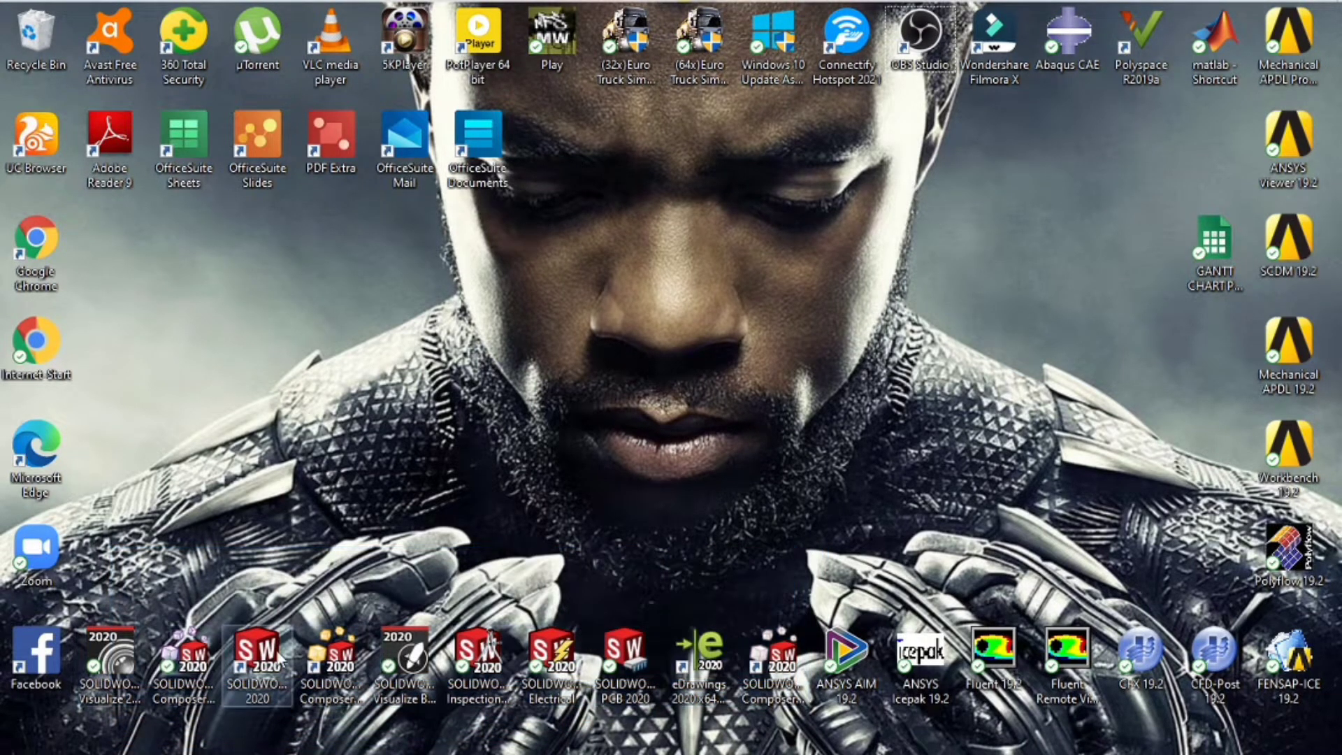
pyautogui.moveTo(257, 657); pyautogui.dragTo(481, 346)
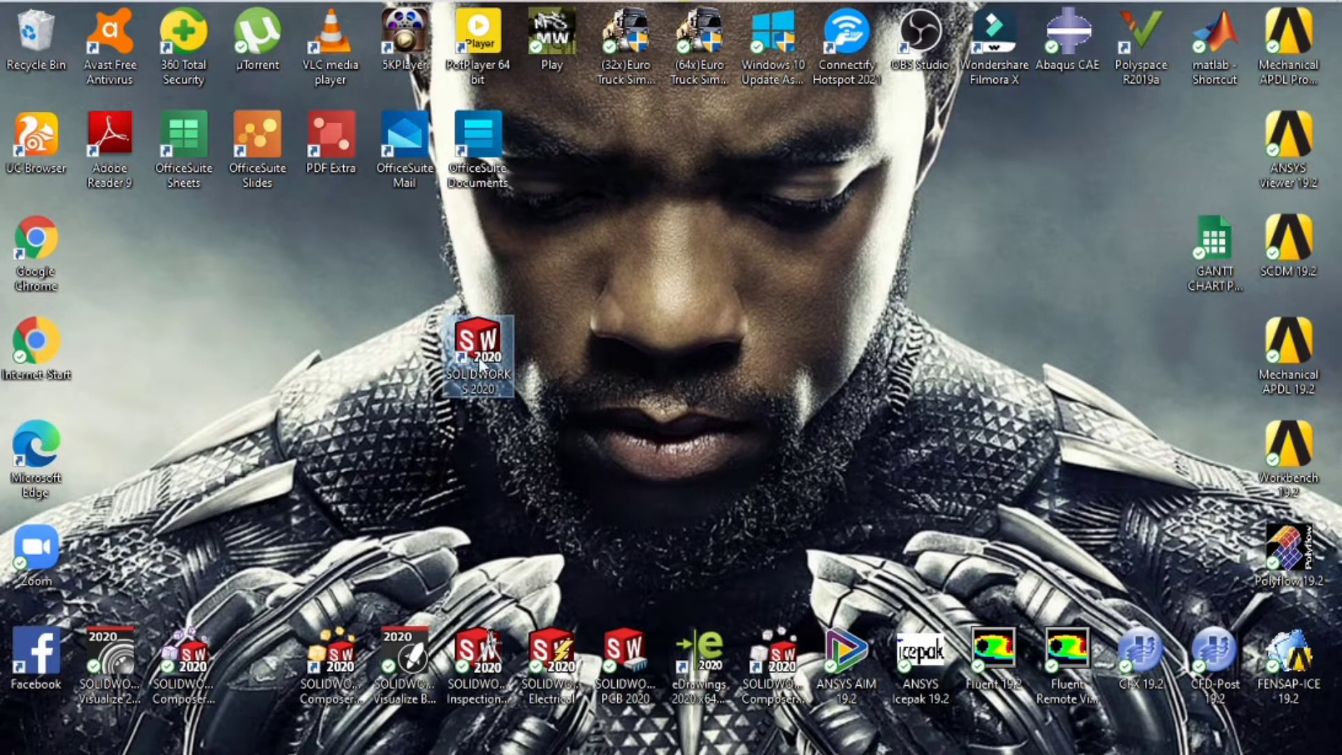
pyautogui.rightClick(479, 358)
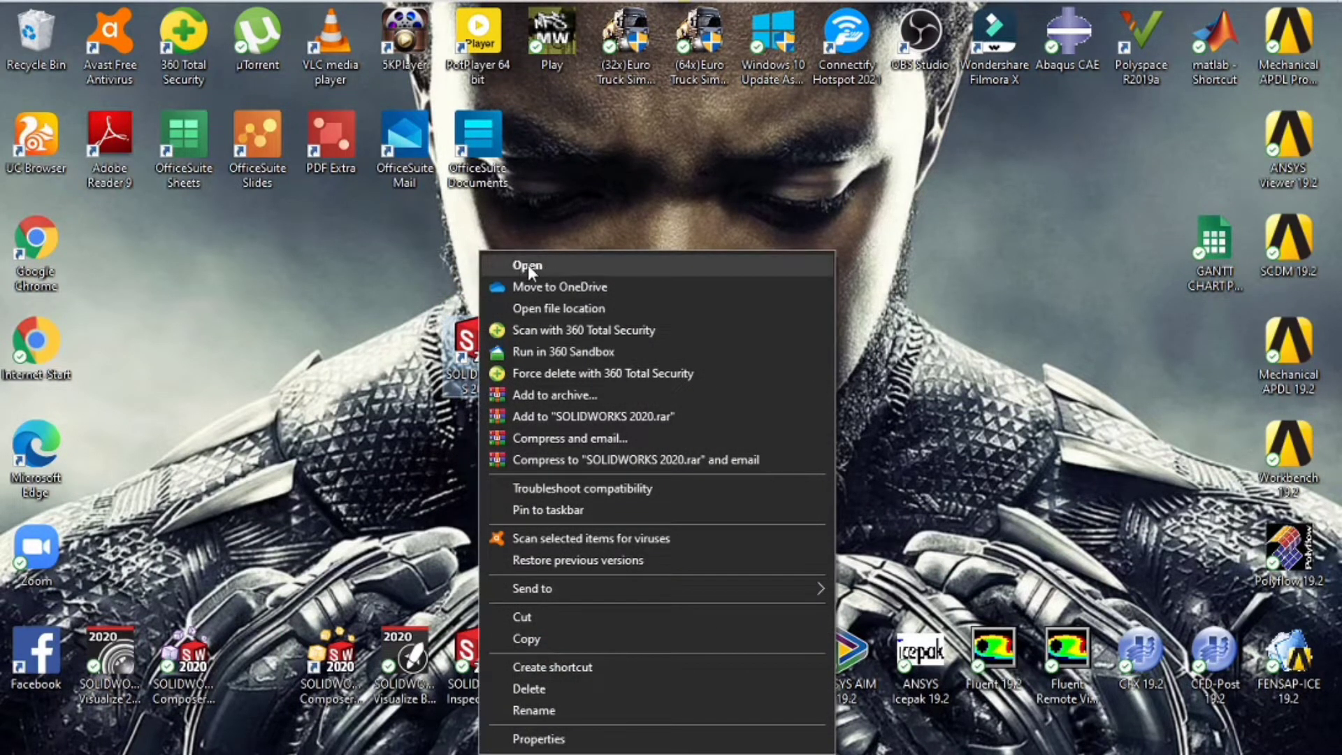
pyautogui.click(531, 269)
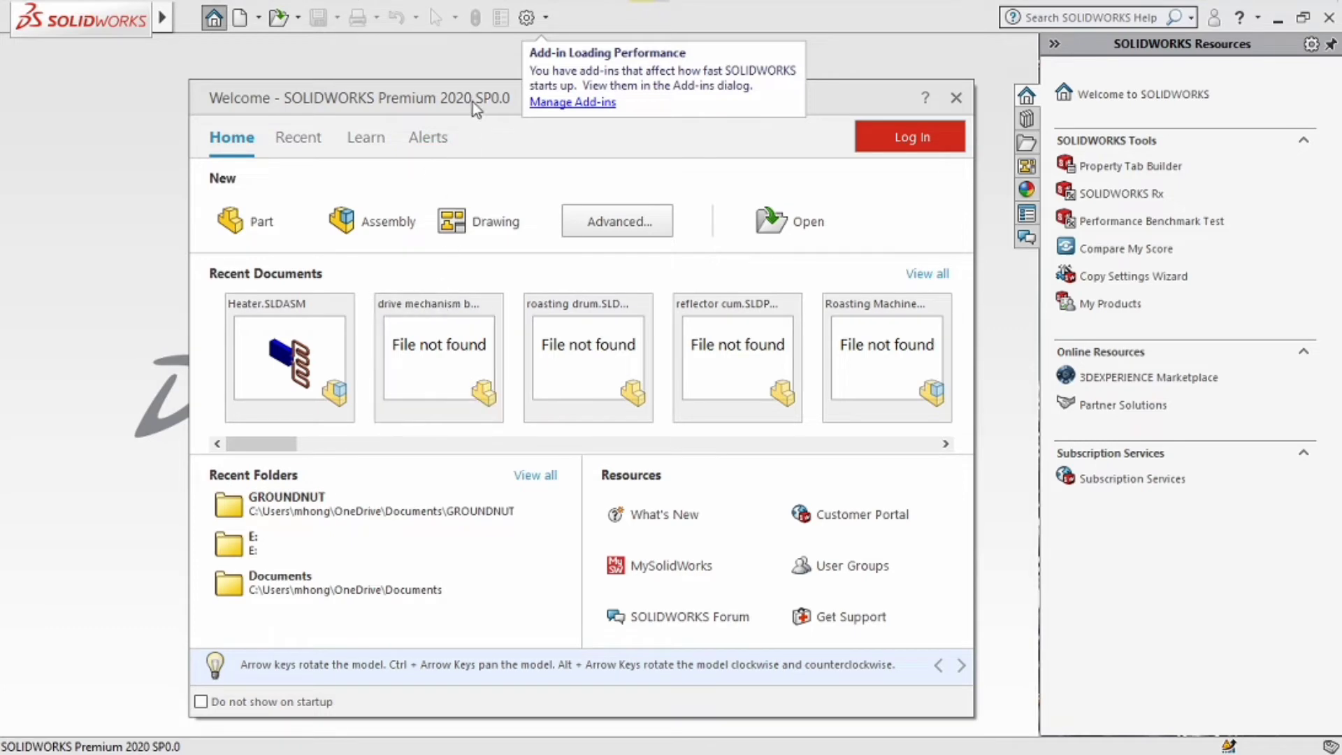
# Step: Create a new part document from the Welcome window
pyautogui.moveTo(473, 102); pyautogui.dragTo(400, 136)
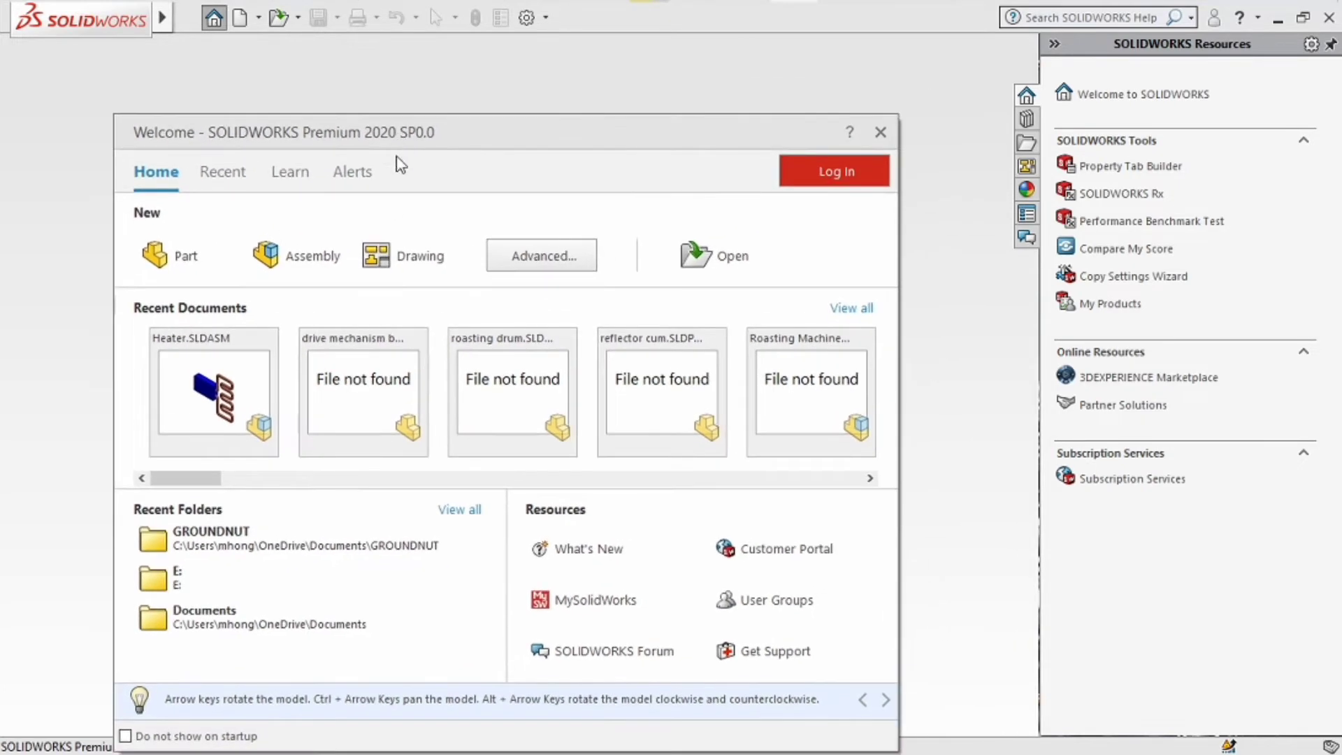
pyautogui.click(198, 256)
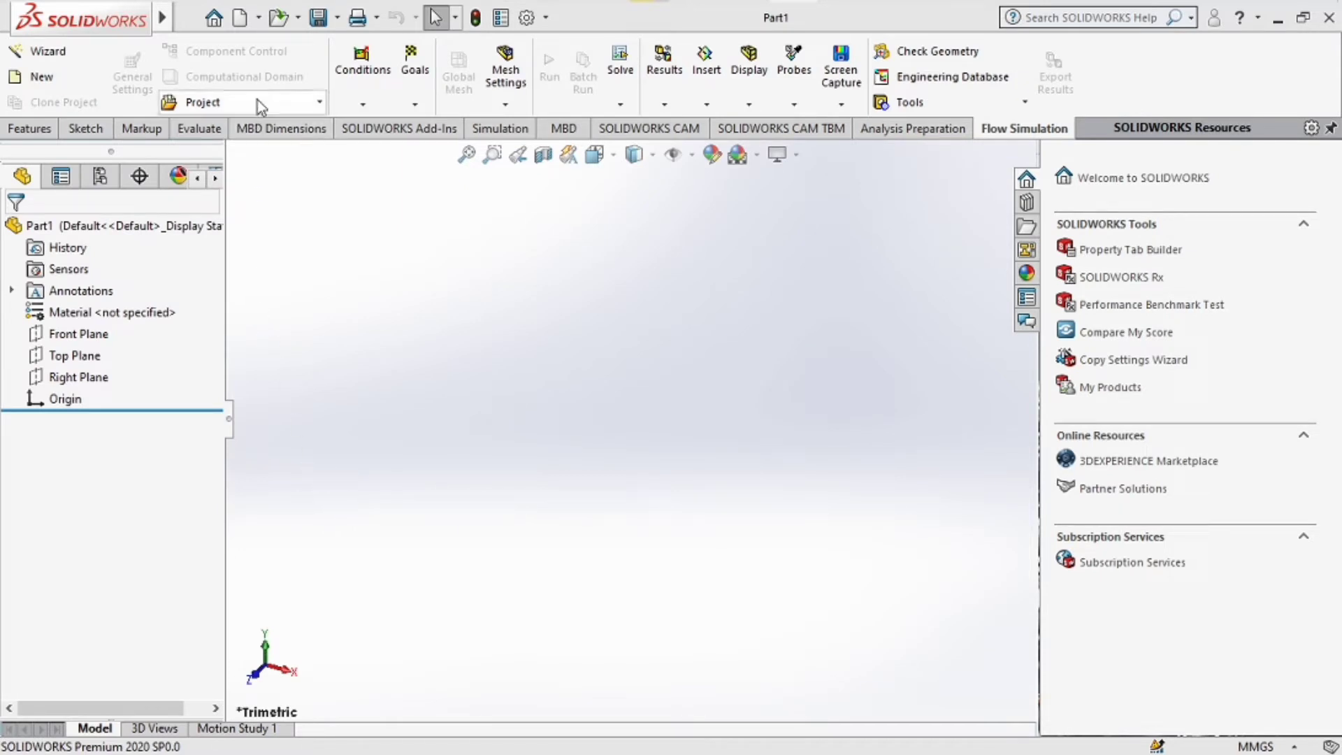
# Step: Examine the novice document types and the advanced template sets for new documents, leaving without creating another one
pyautogui.click(240, 19)
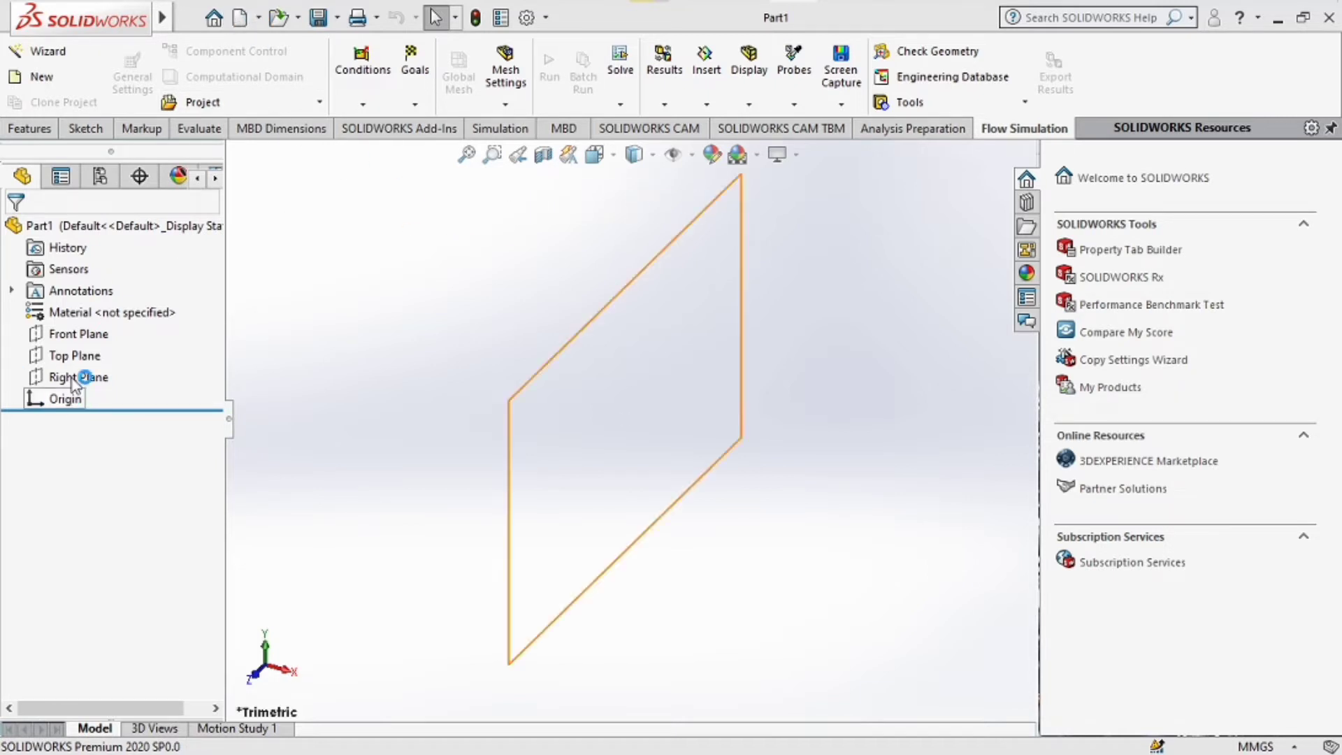
pyautogui.click(243, 19)
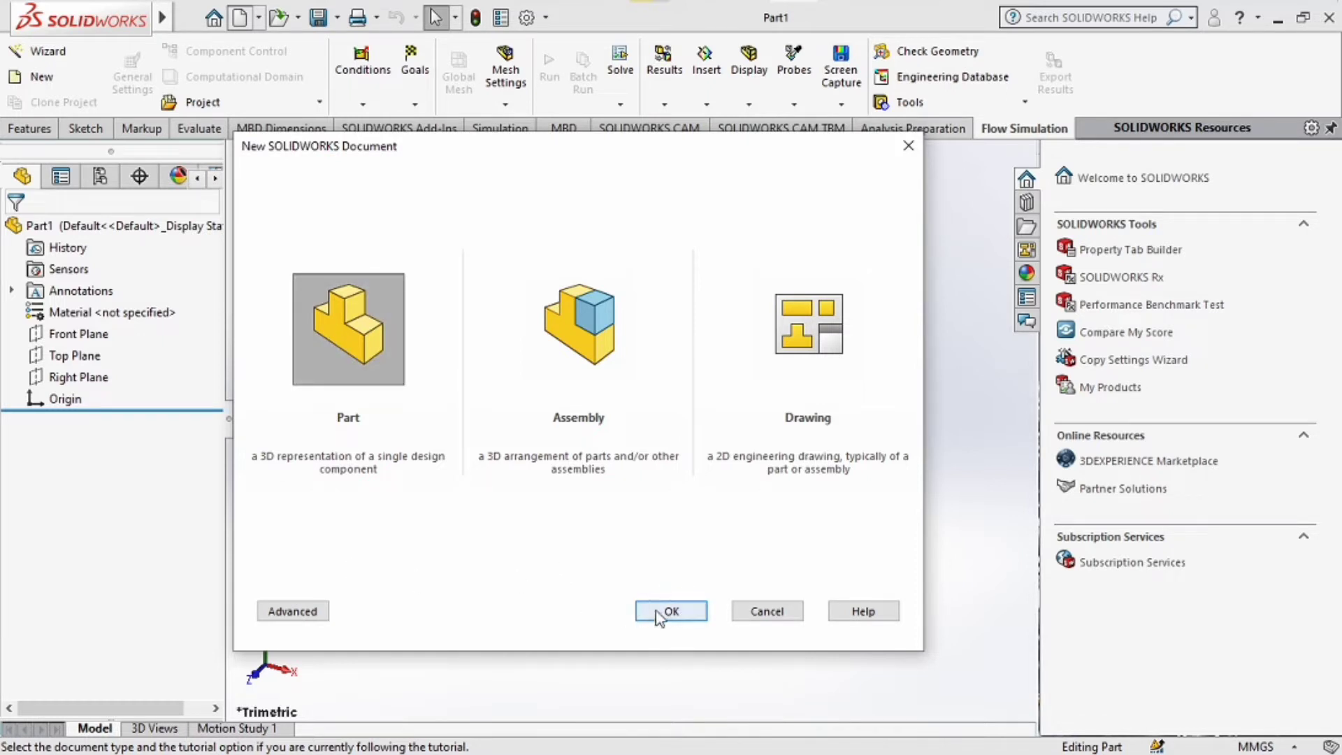
pyautogui.click(307, 613)
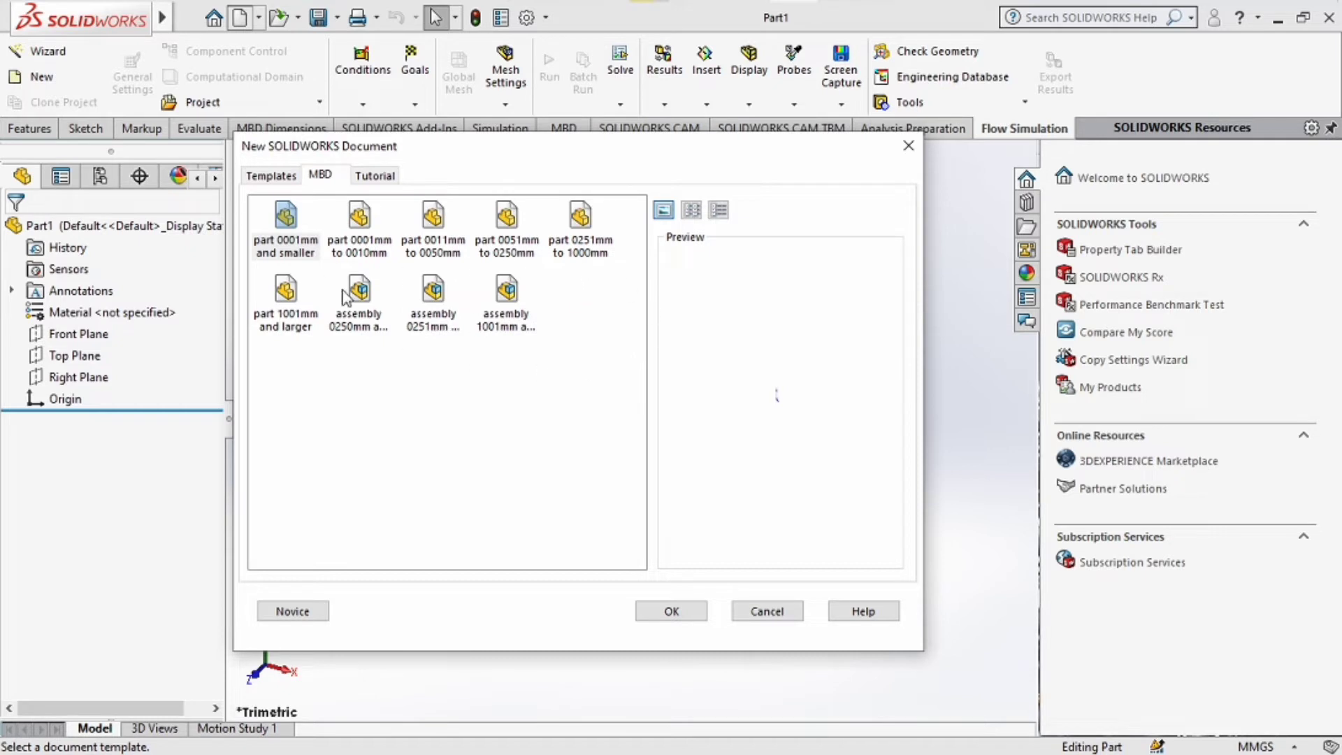
pyautogui.click(273, 176)
pyautogui.click(321, 176)
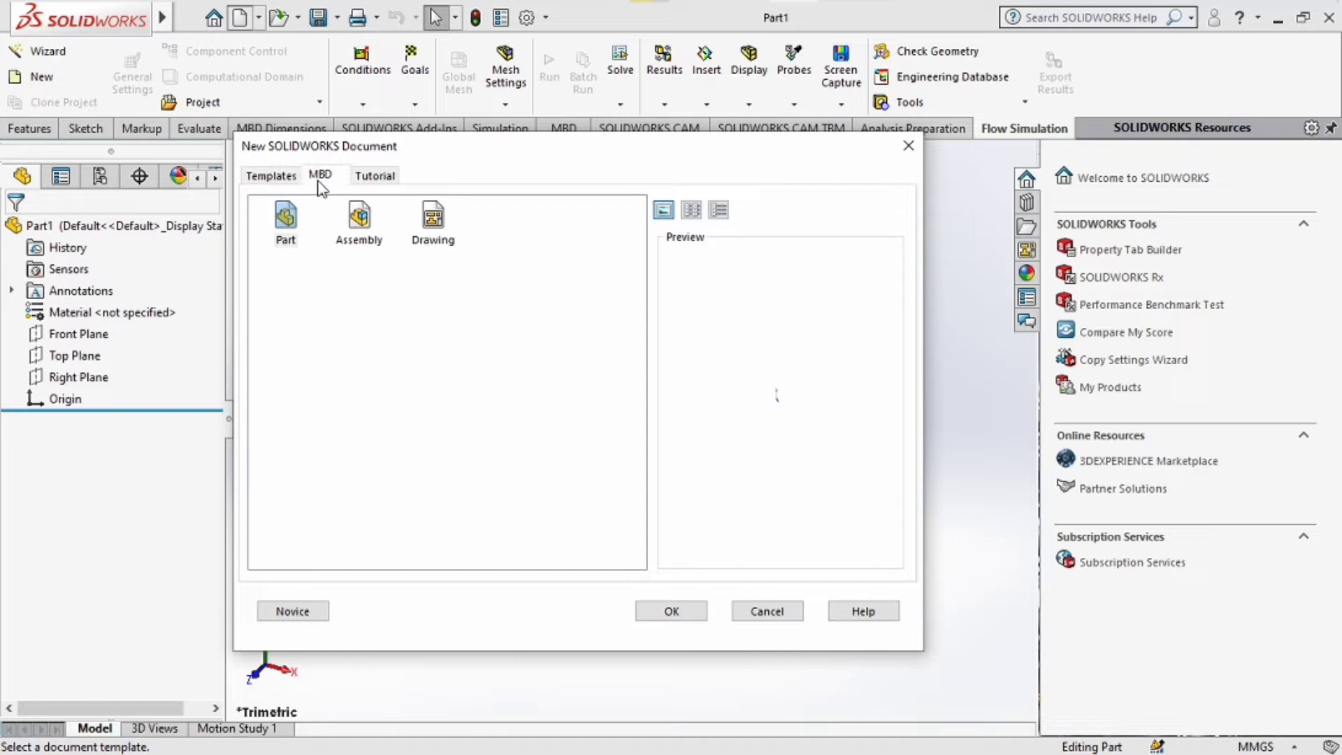
pyautogui.click(292, 611)
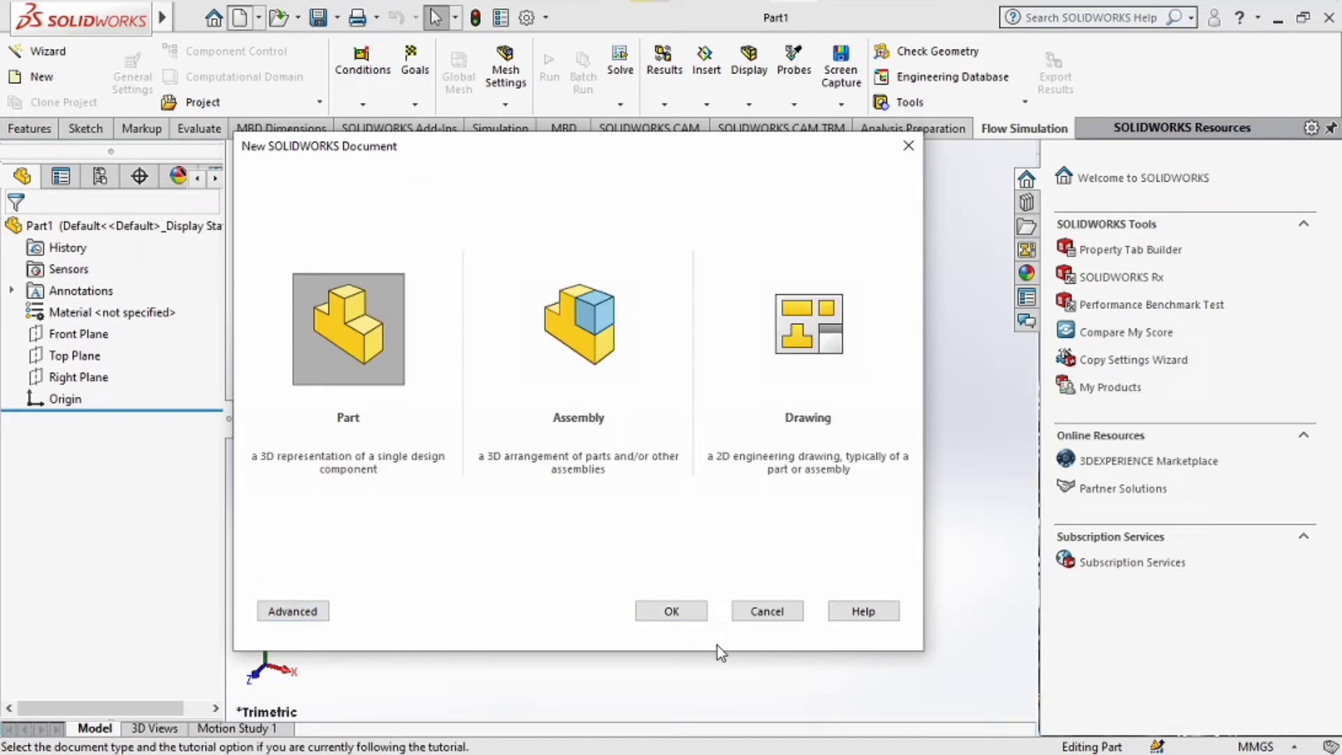
pyautogui.click(743, 619)
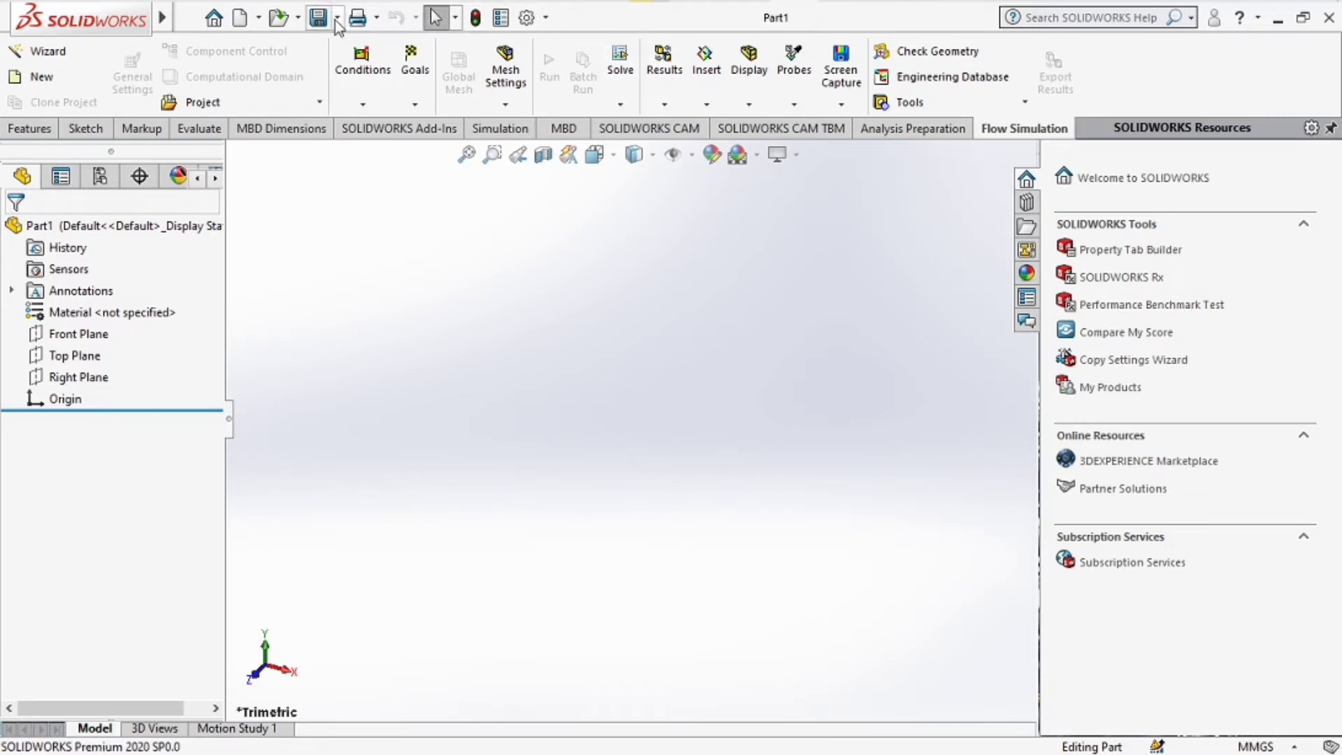
# Step: Look over the File commands and the specialised command sets from Analysis Preparation through SOLIDWORKS CAM and MBD to MBD Dimensions
pyautogui.click(188, 17)
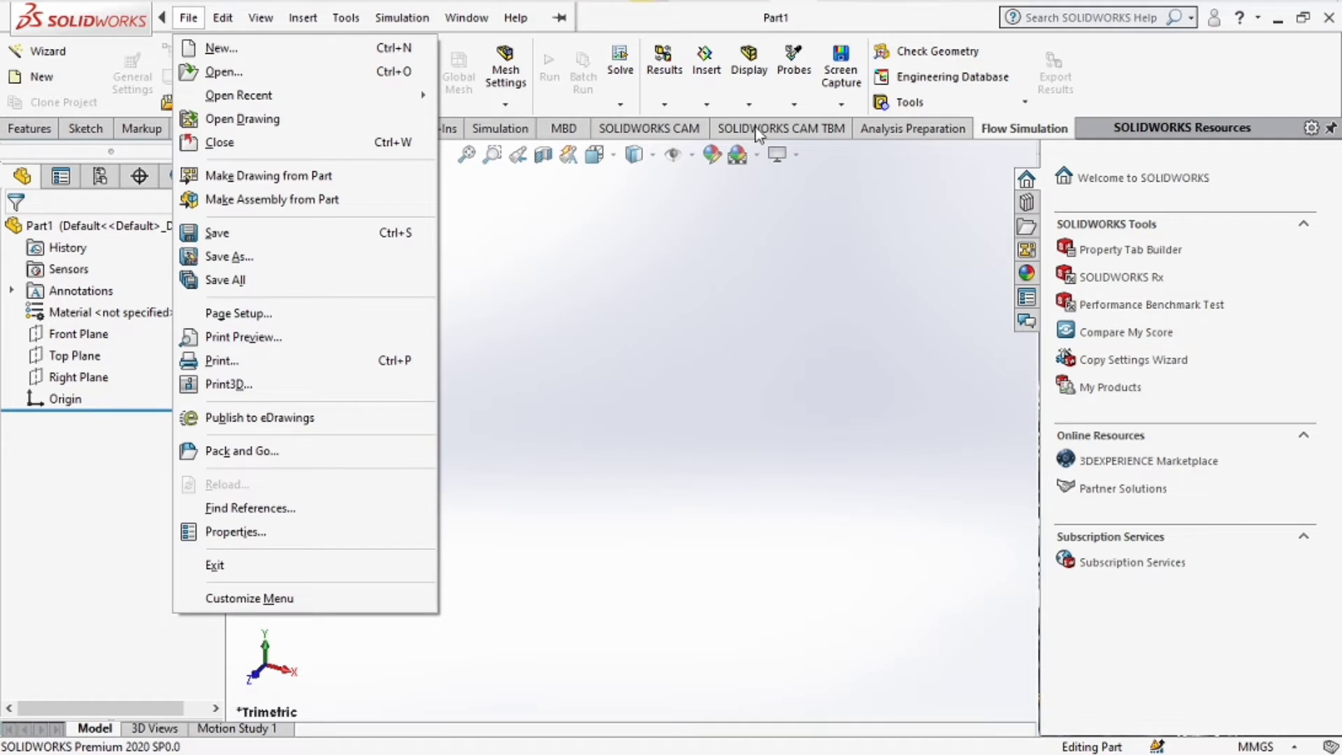
pyautogui.press('Escape')
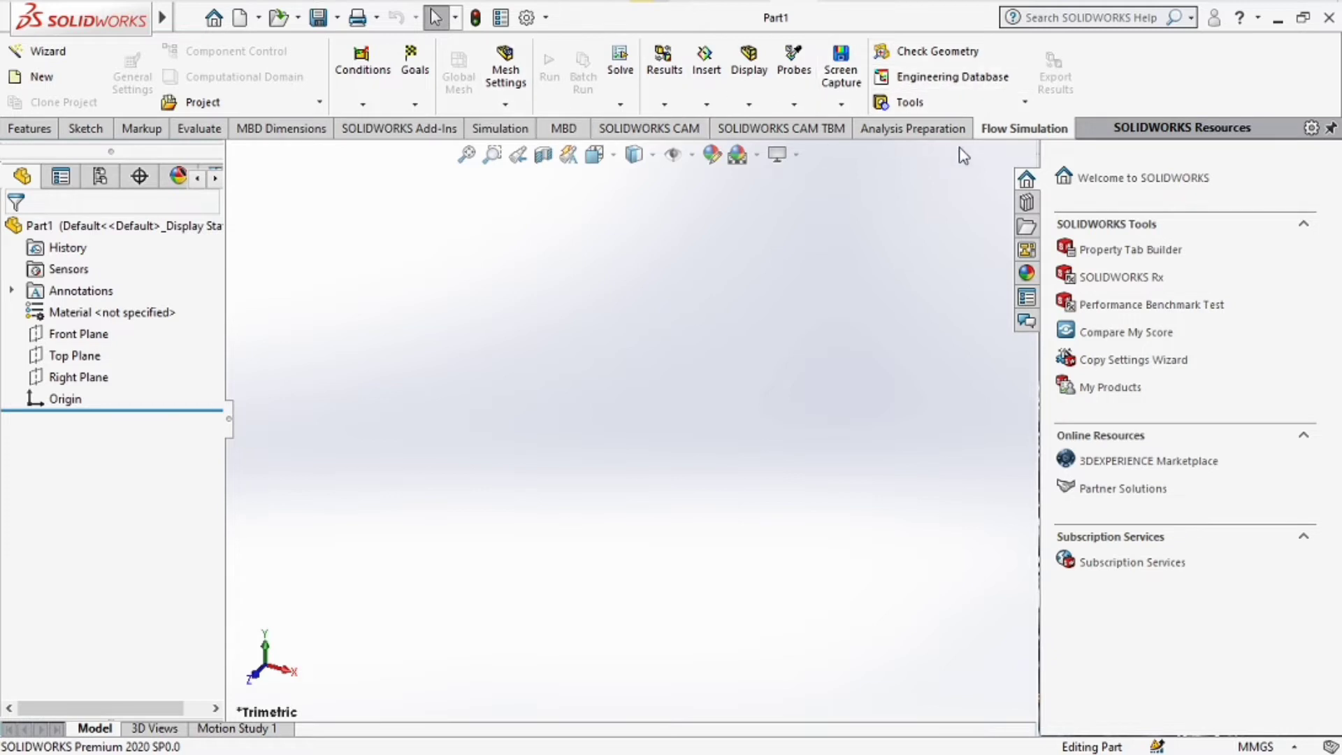
pyautogui.click(903, 129)
pyautogui.click(779, 128)
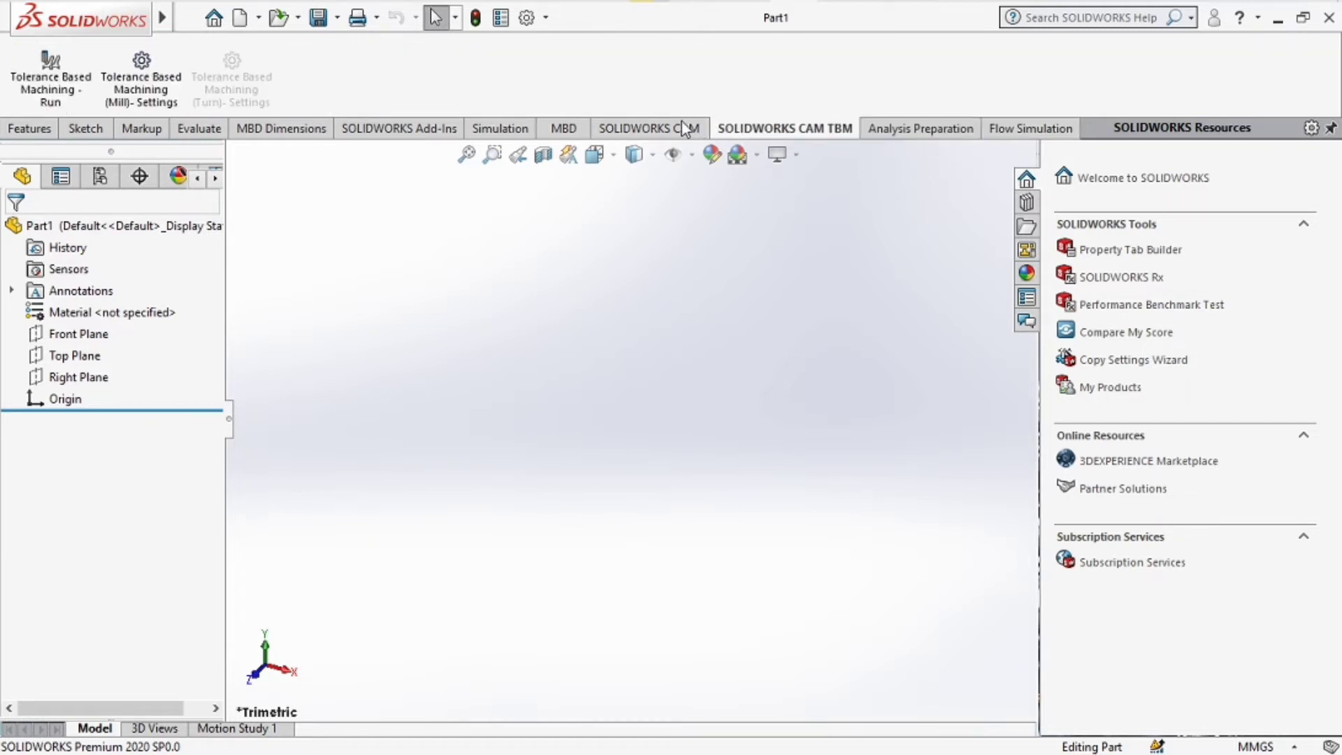
pyautogui.click(685, 129)
pyautogui.click(563, 129)
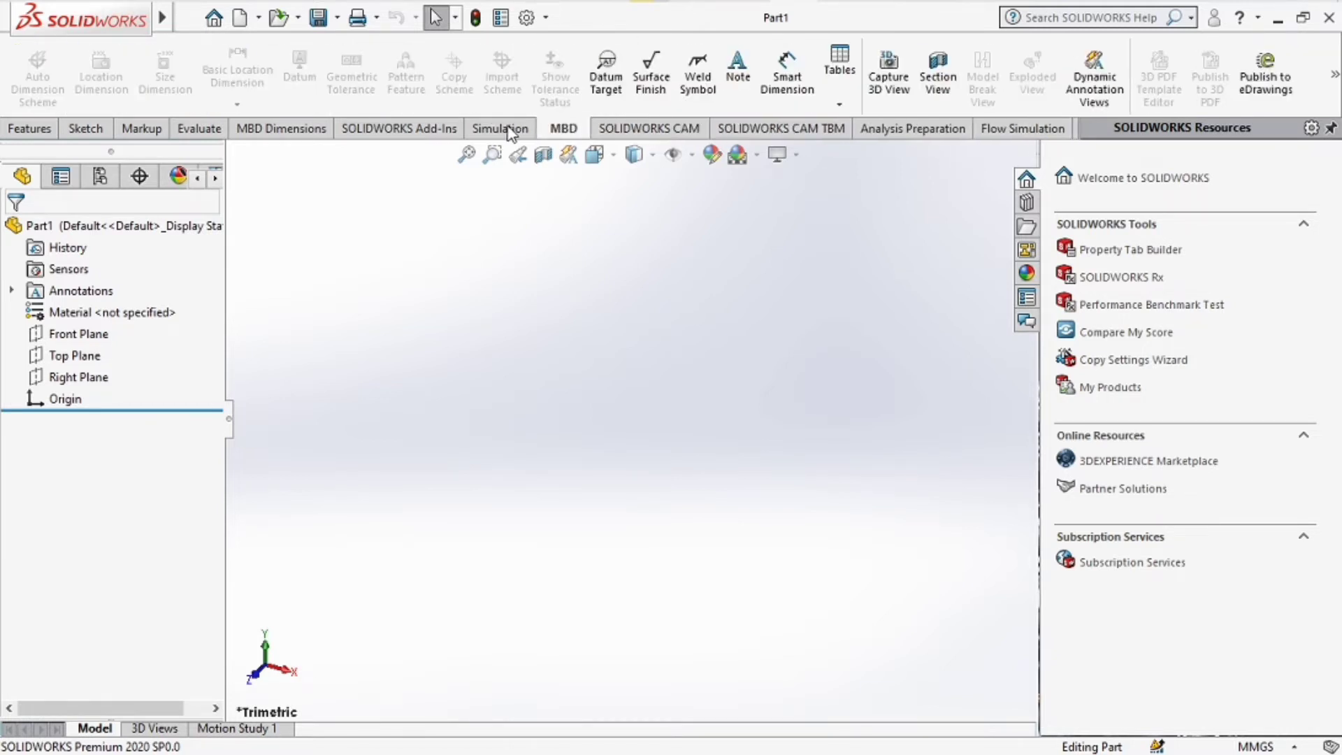
pyautogui.click(433, 129)
pyautogui.click(283, 128)
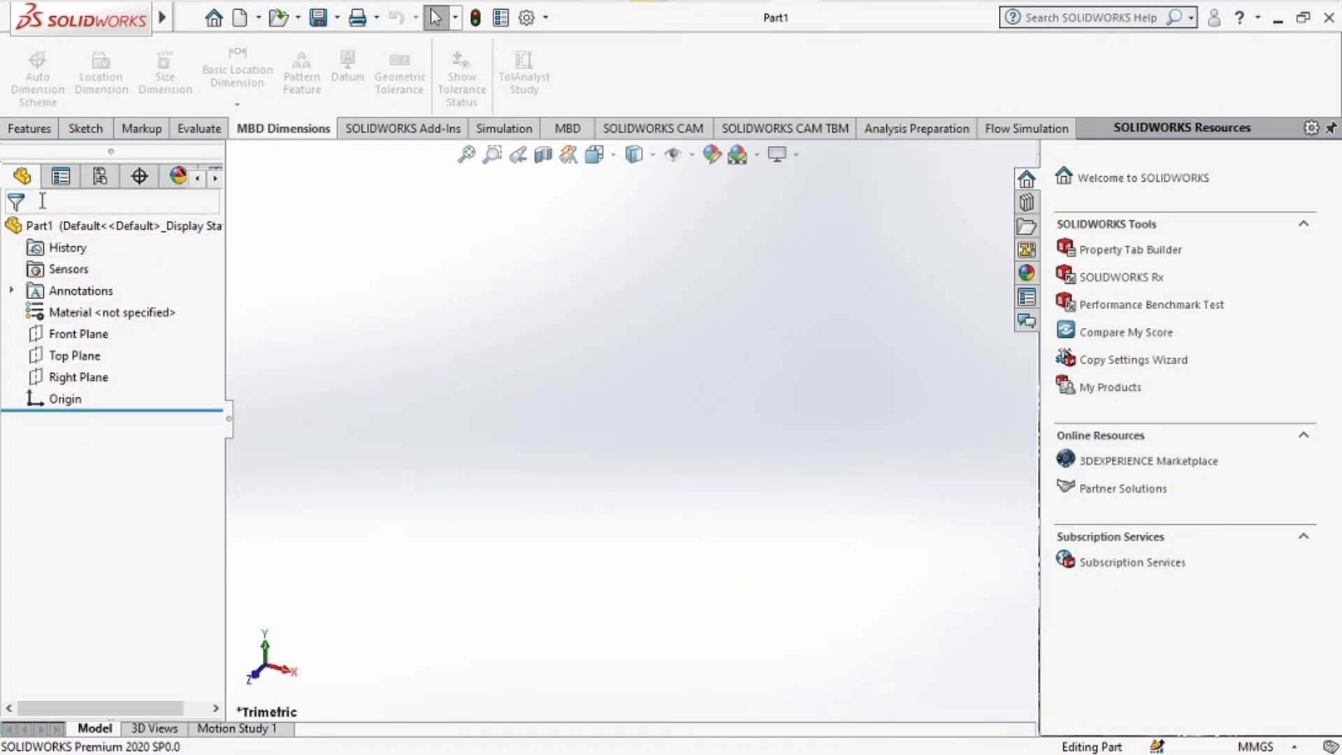
# Step: View the part's property and dimension managers and return to the feature tree
pyautogui.click(58, 183)
pyautogui.click(136, 184)
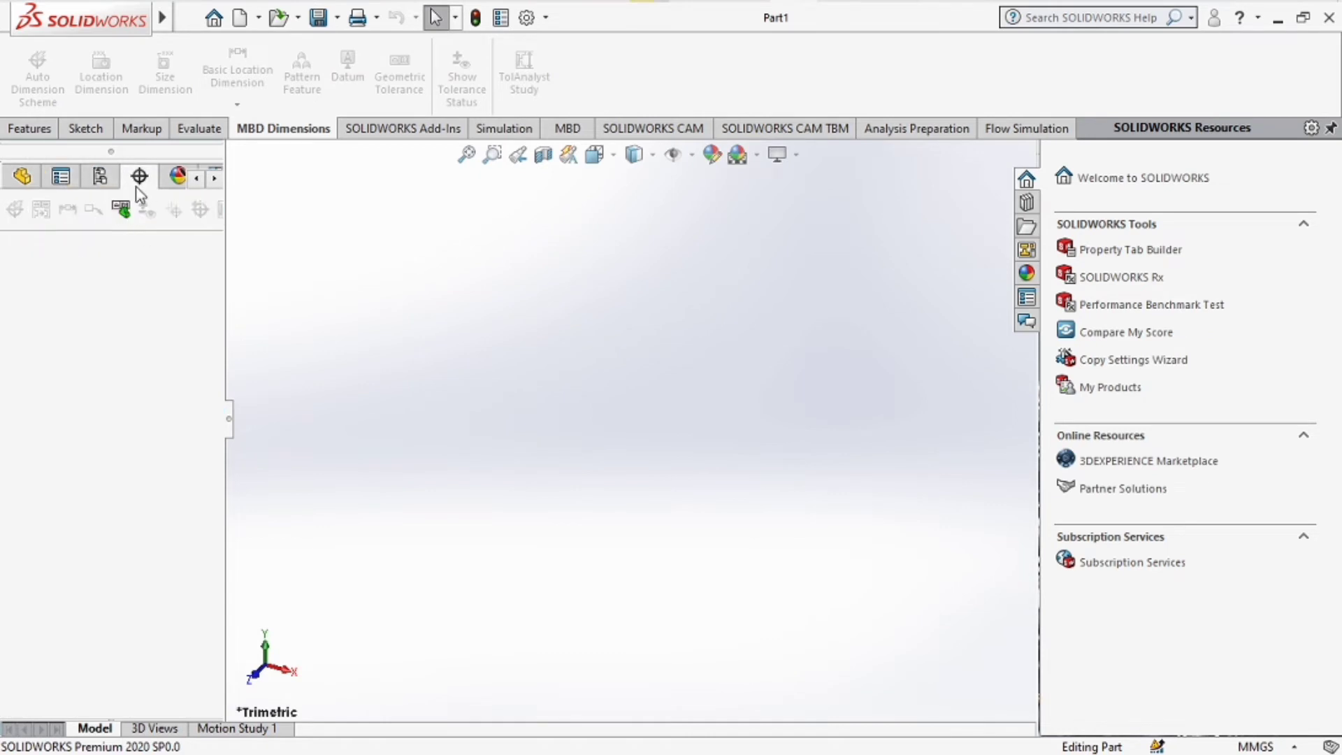
pyautogui.click(22, 176)
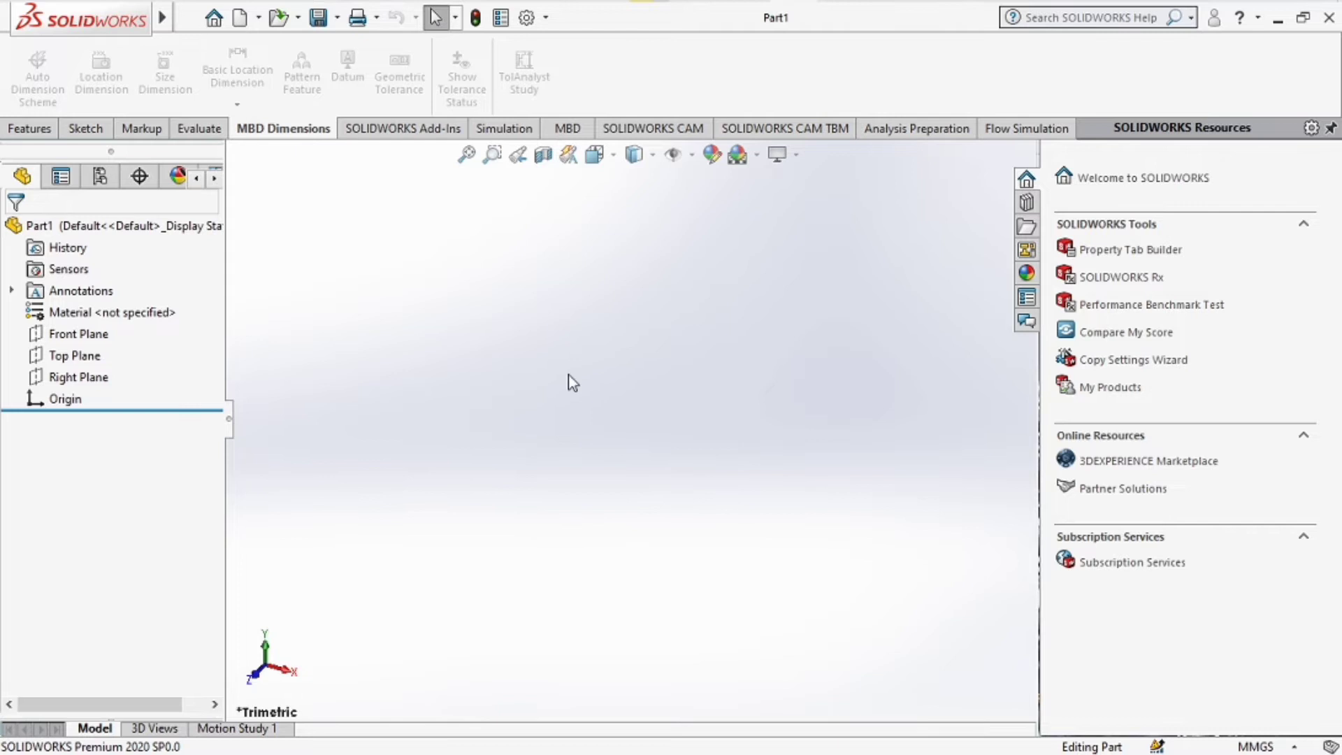
pyautogui.moveTo(700, 291); pyautogui.dragTo(340, 665)
pyautogui.moveTo(435, 216); pyautogui.dragTo(849, 696)
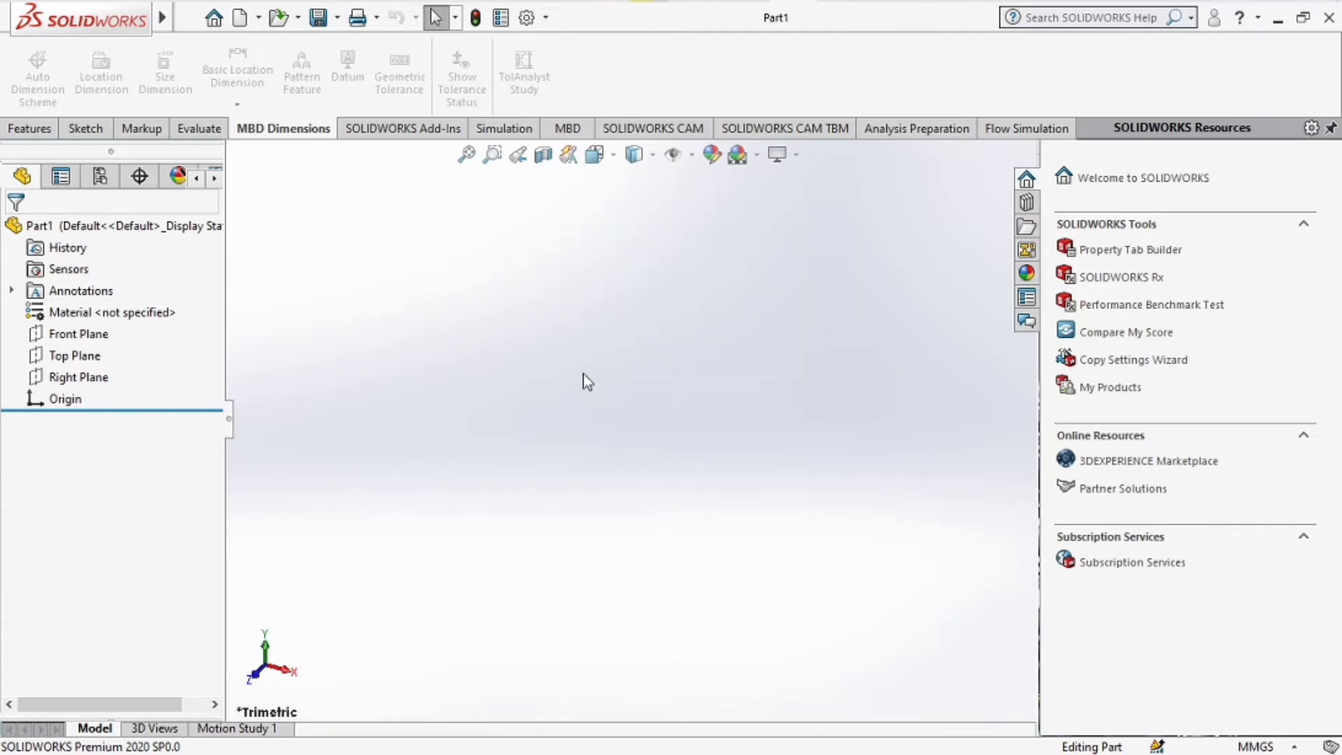
pyautogui.rightClick(547, 371)
pyautogui.click(429, 330)
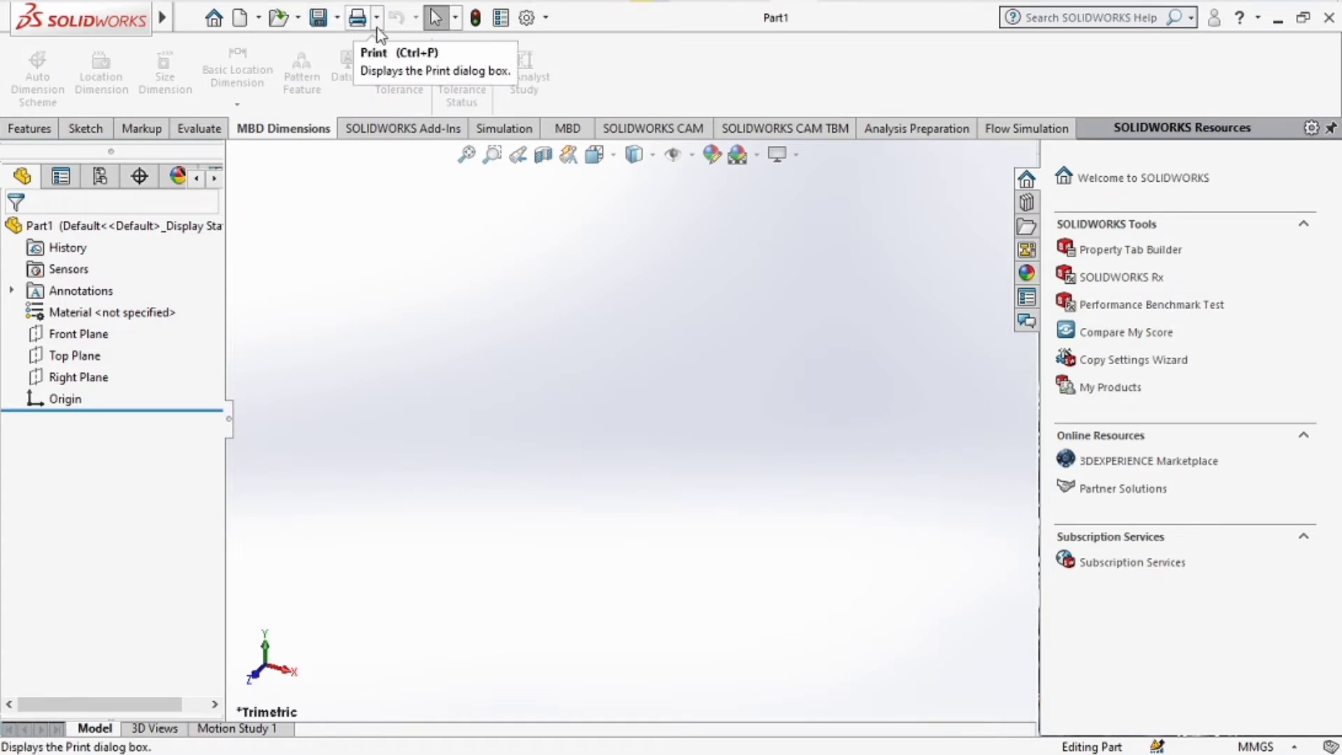
# Step: Review the settings and customization choices, and the main File, Simulation and Help commands
pyautogui.click(546, 17)
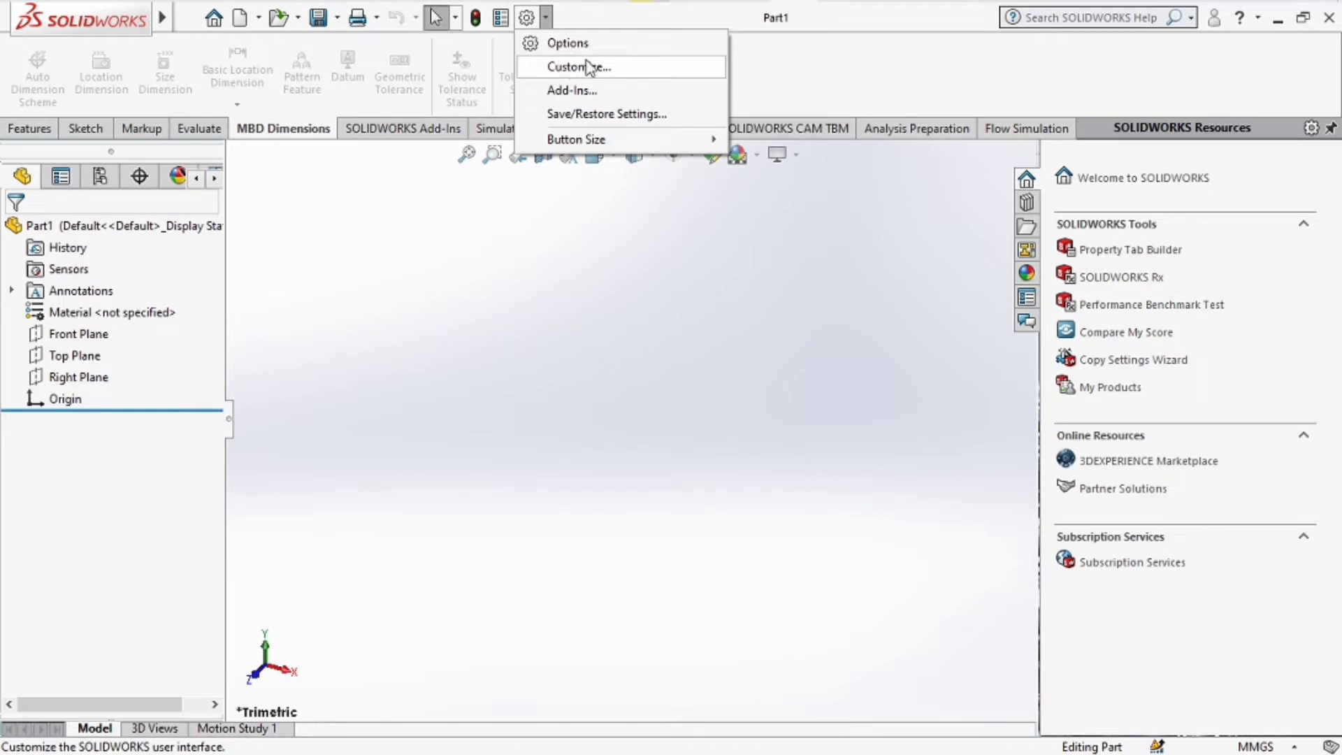
pyautogui.click(593, 287)
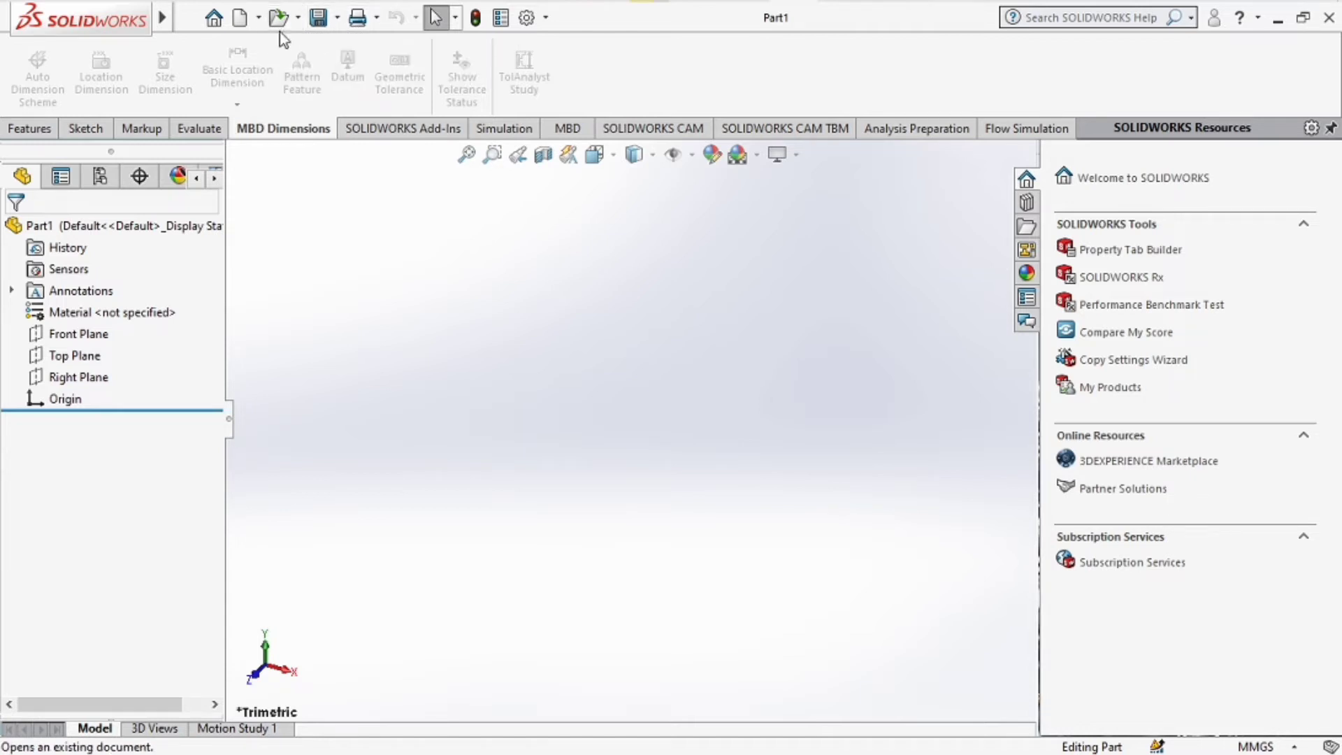
pyautogui.moveTo(100, 23)
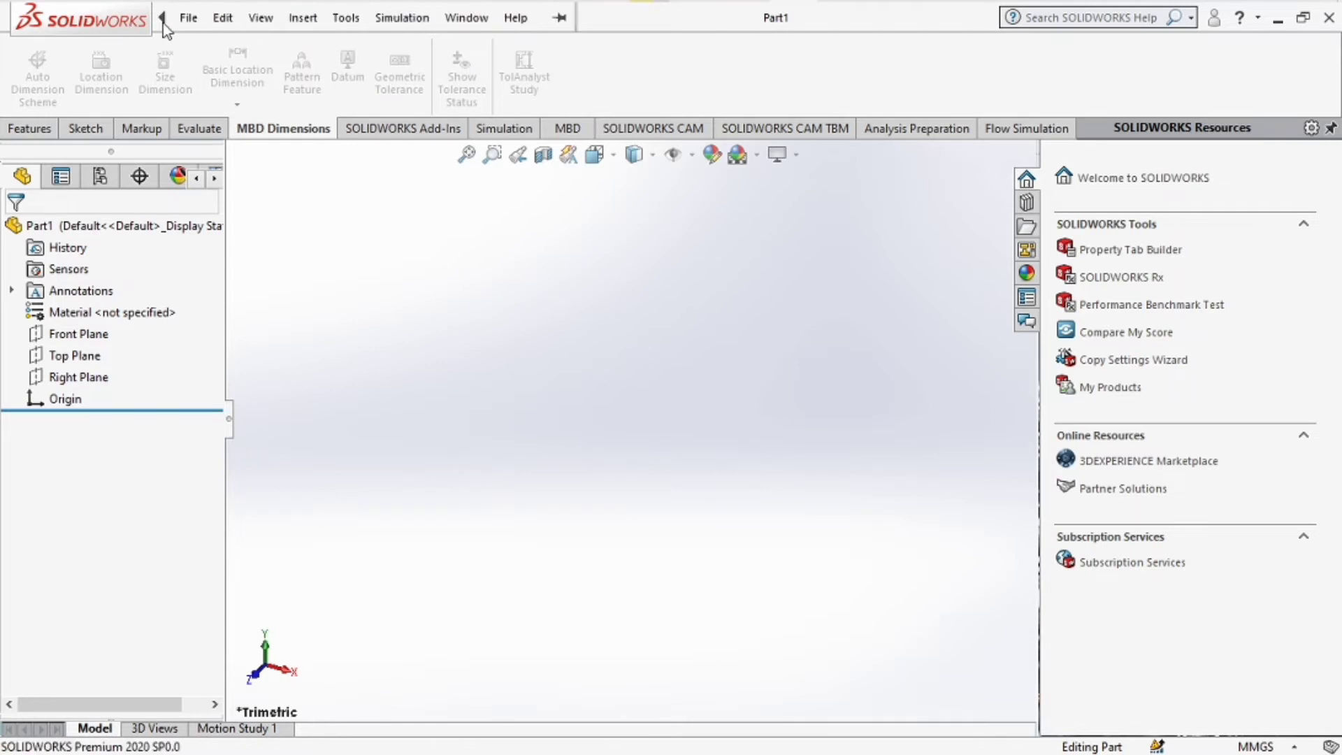
pyautogui.click(197, 21)
pyautogui.moveTo(222, 18)
pyautogui.click(402, 21)
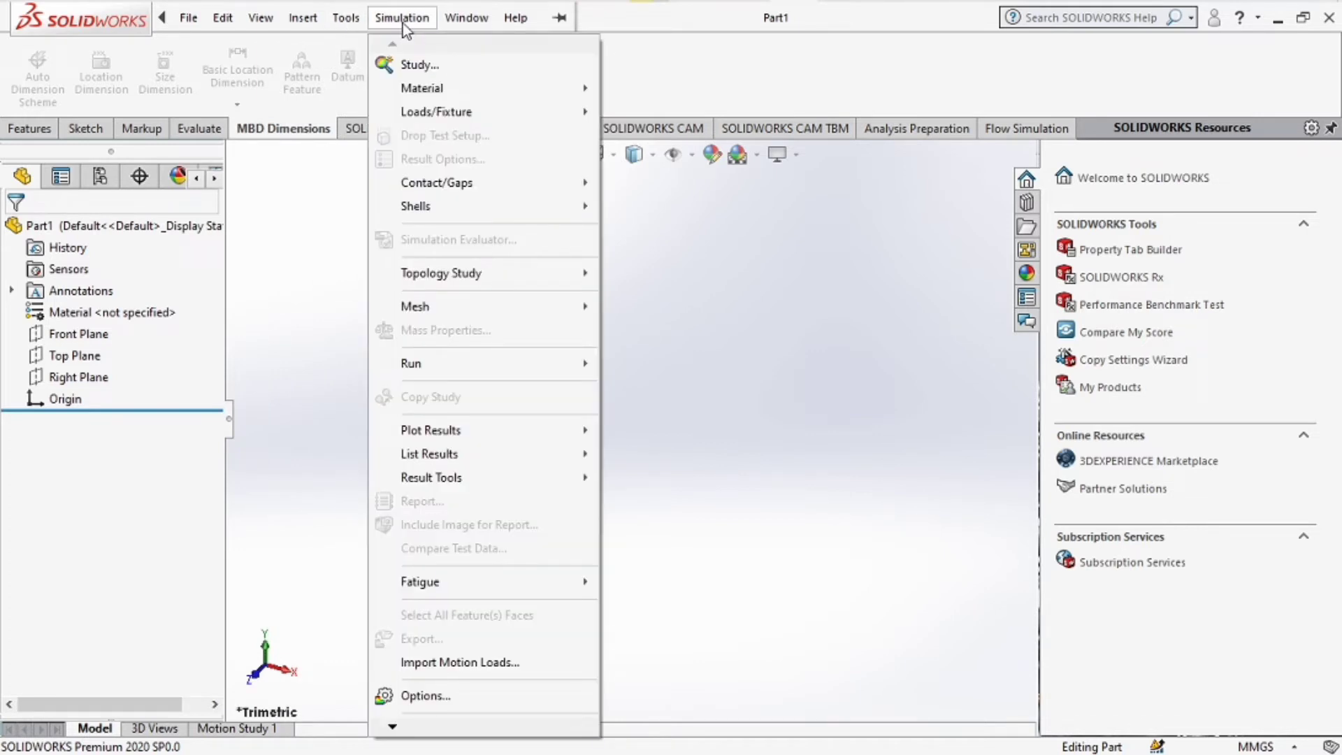
pyautogui.click(402, 21)
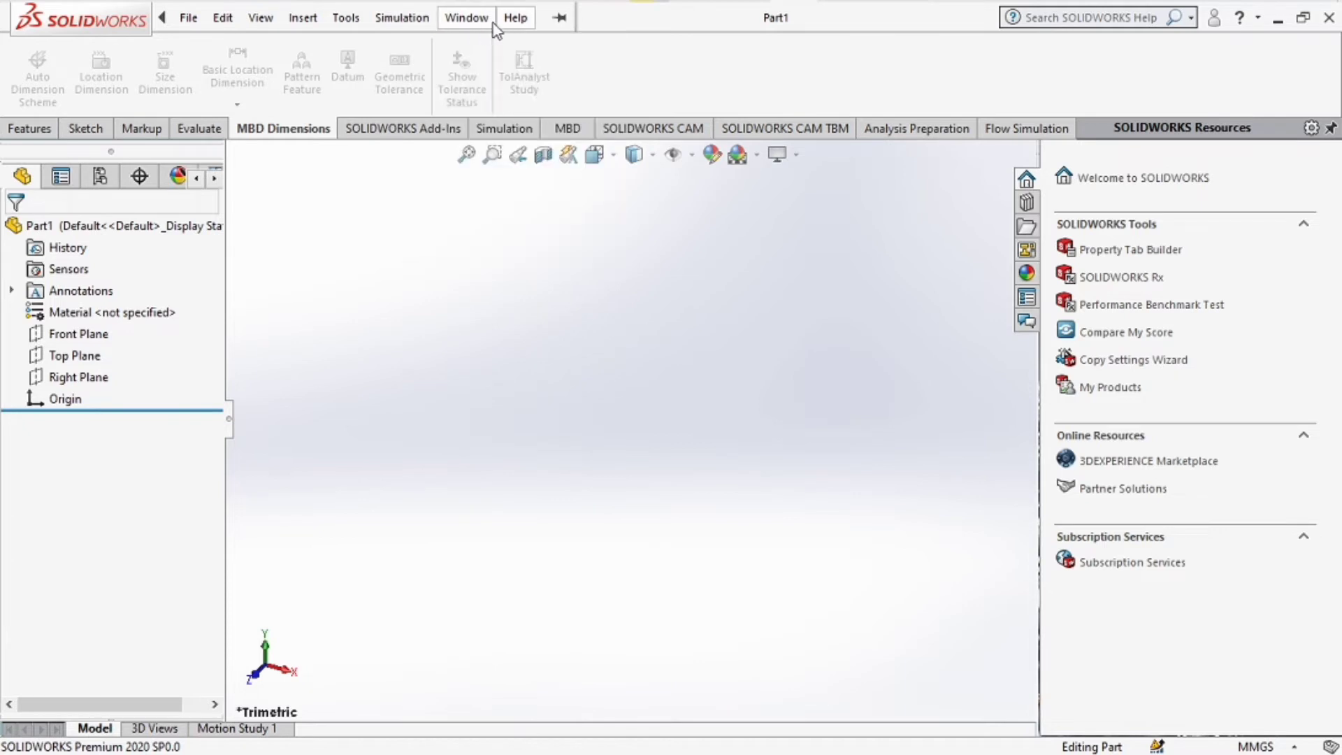
pyautogui.click(516, 19)
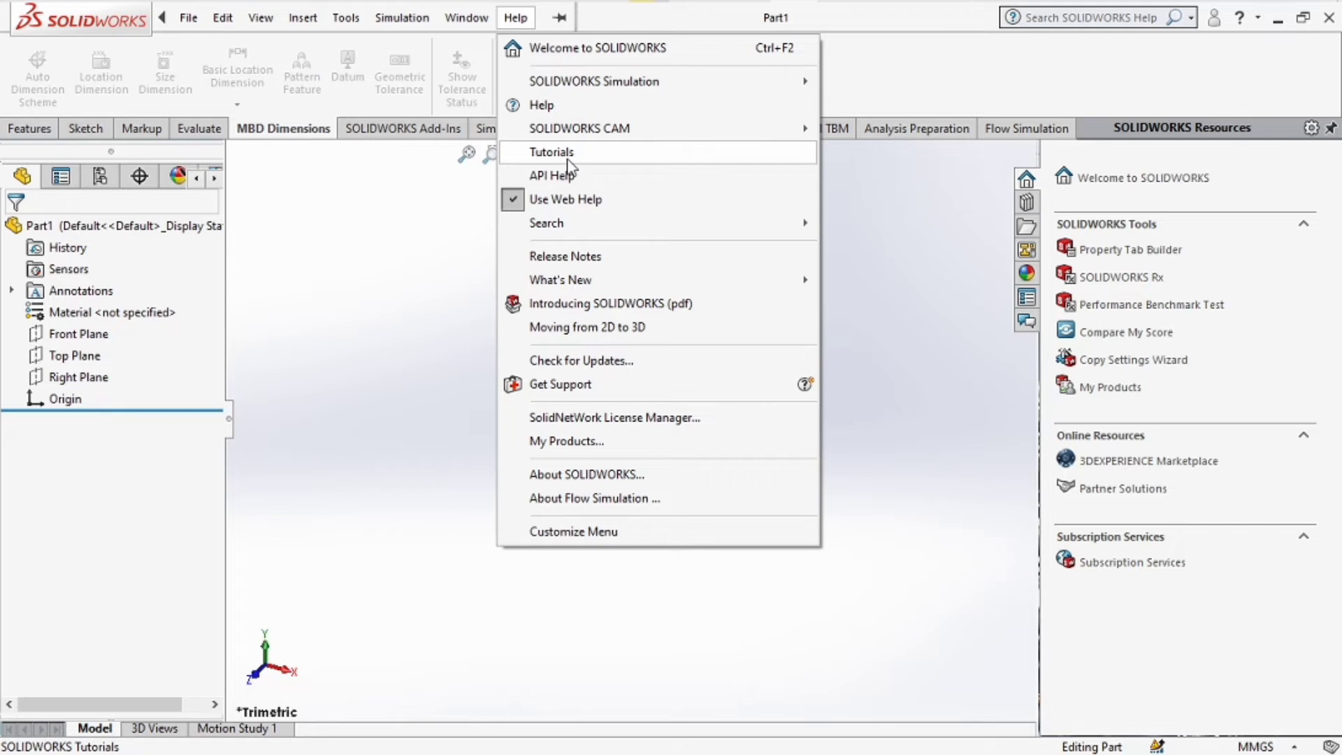
pyautogui.click(387, 272)
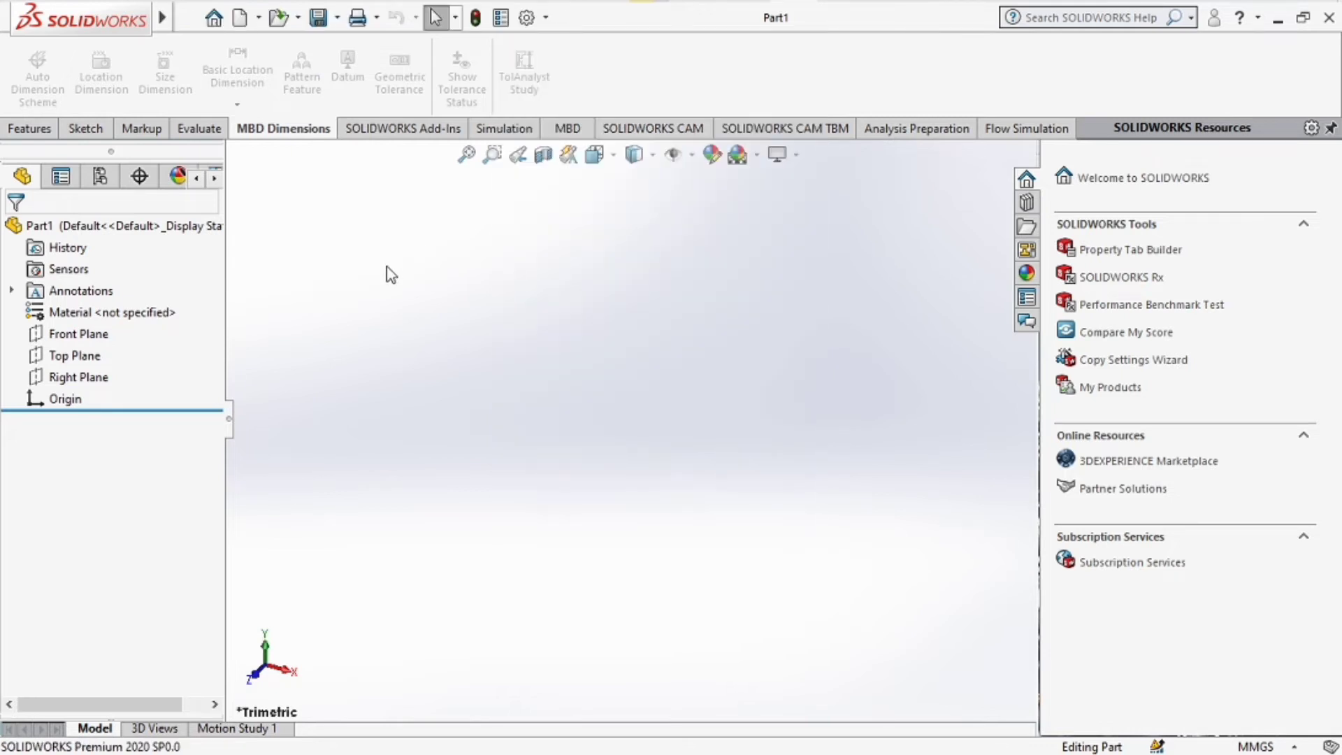
# Step: Examine the Features, Sketch, Markup and Evaluate command sets, finishing with the Features commands shown
pyautogui.click(25, 128)
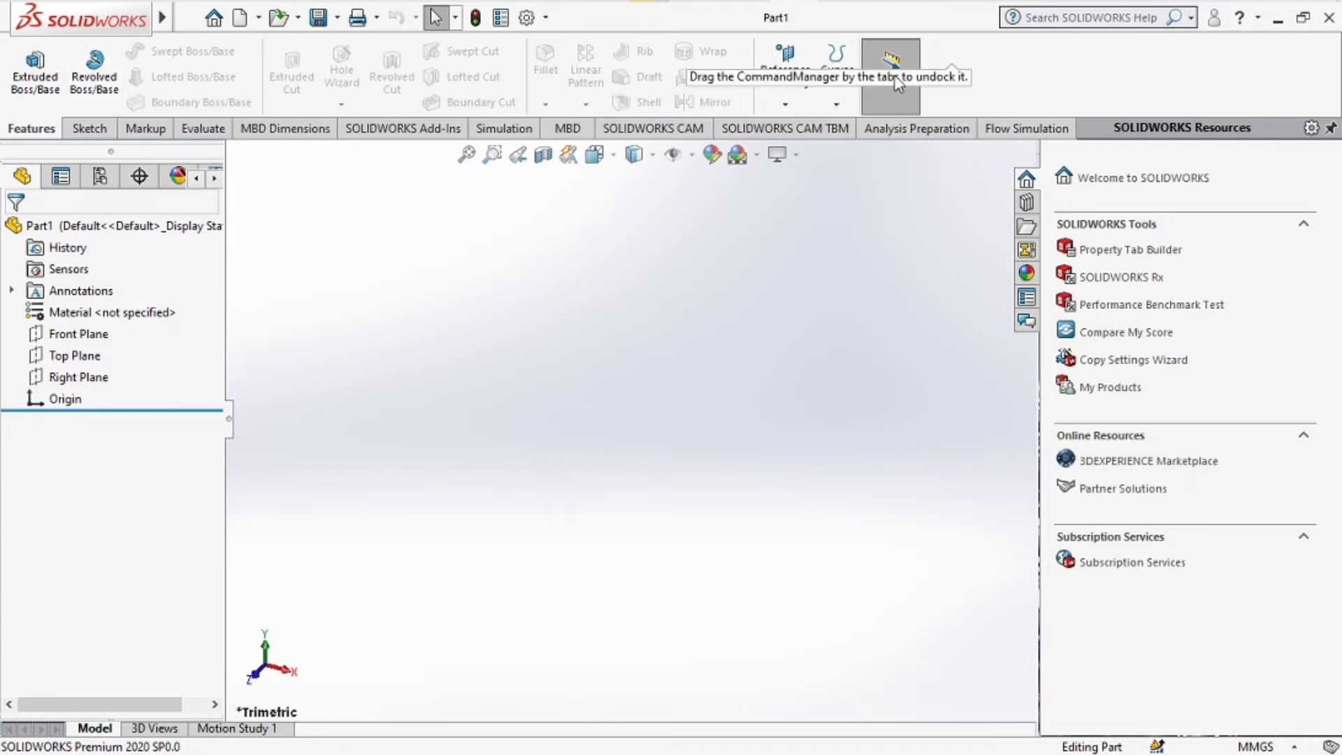
pyautogui.click(94, 132)
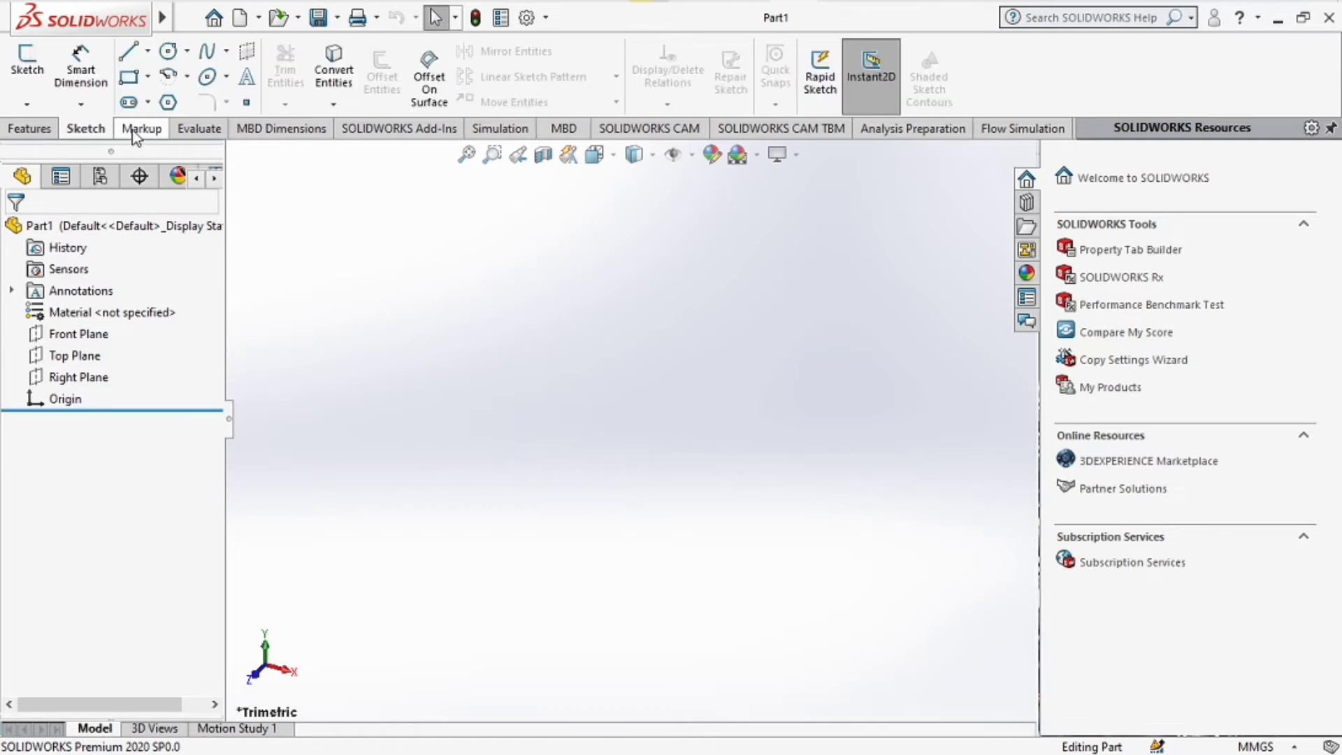
pyautogui.click(134, 130)
pyautogui.click(183, 130)
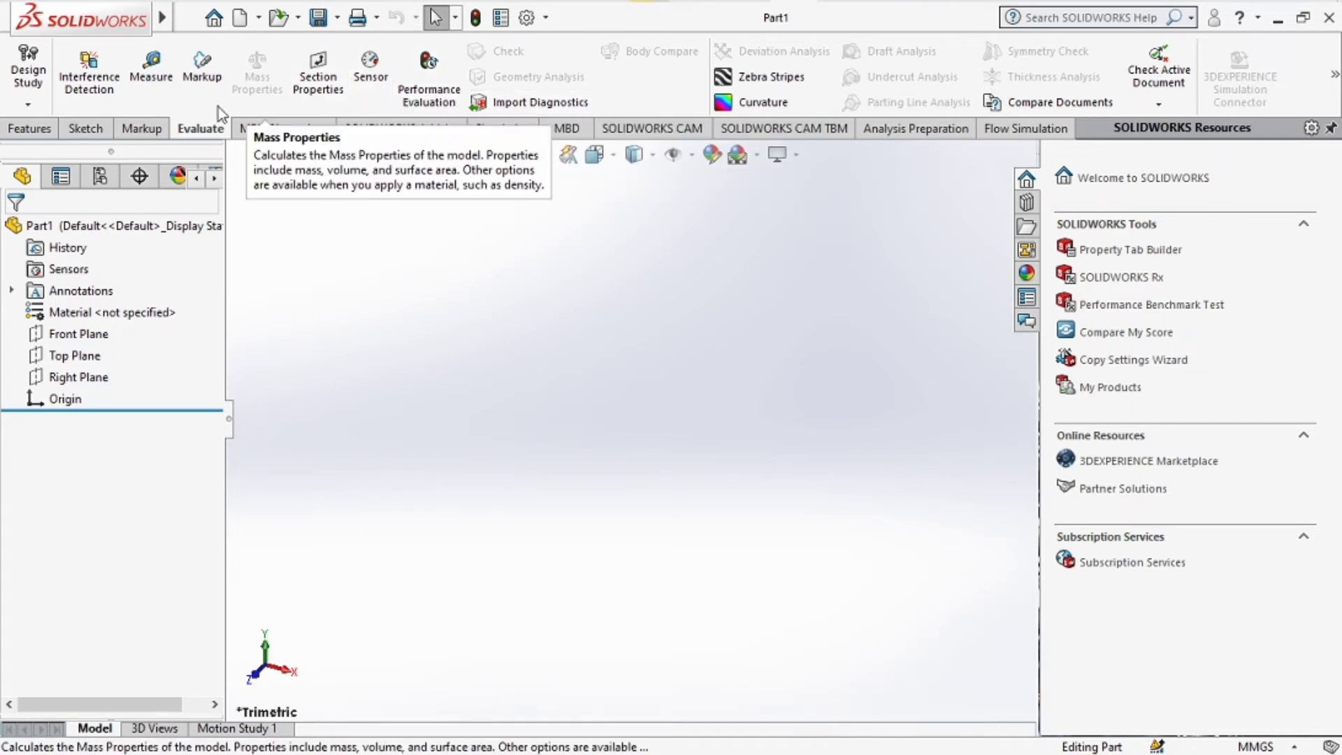
pyautogui.click(139, 134)
pyautogui.click(95, 132)
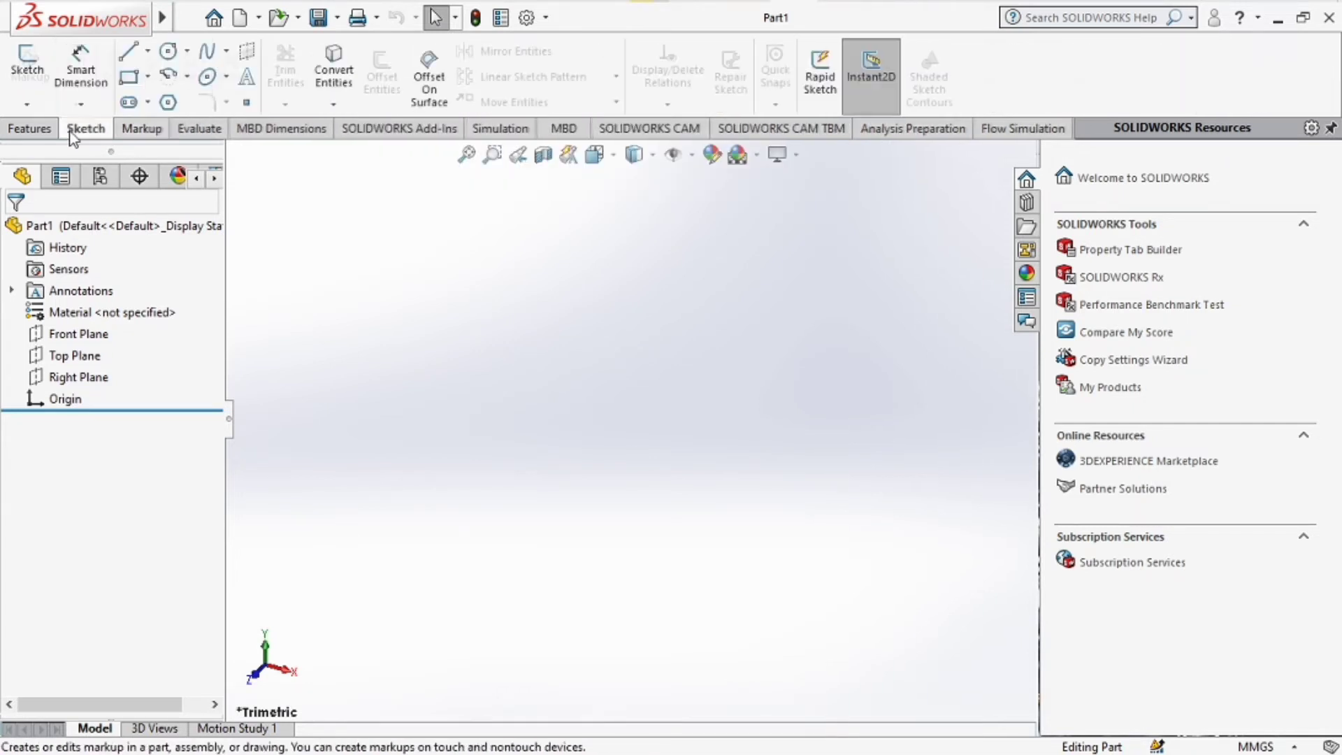
pyautogui.click(31, 129)
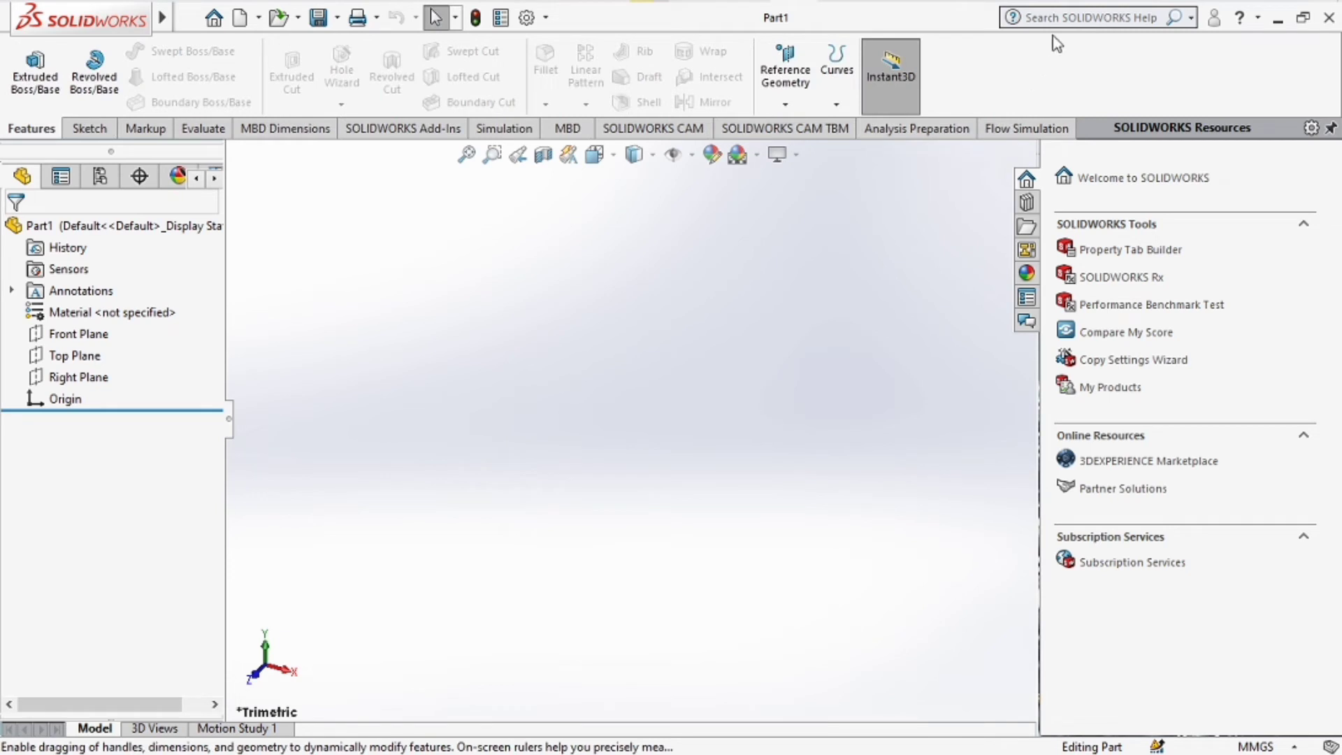
# Step: View the search categories available for the SOLIDWORKS Help search
pyautogui.click(1071, 21)
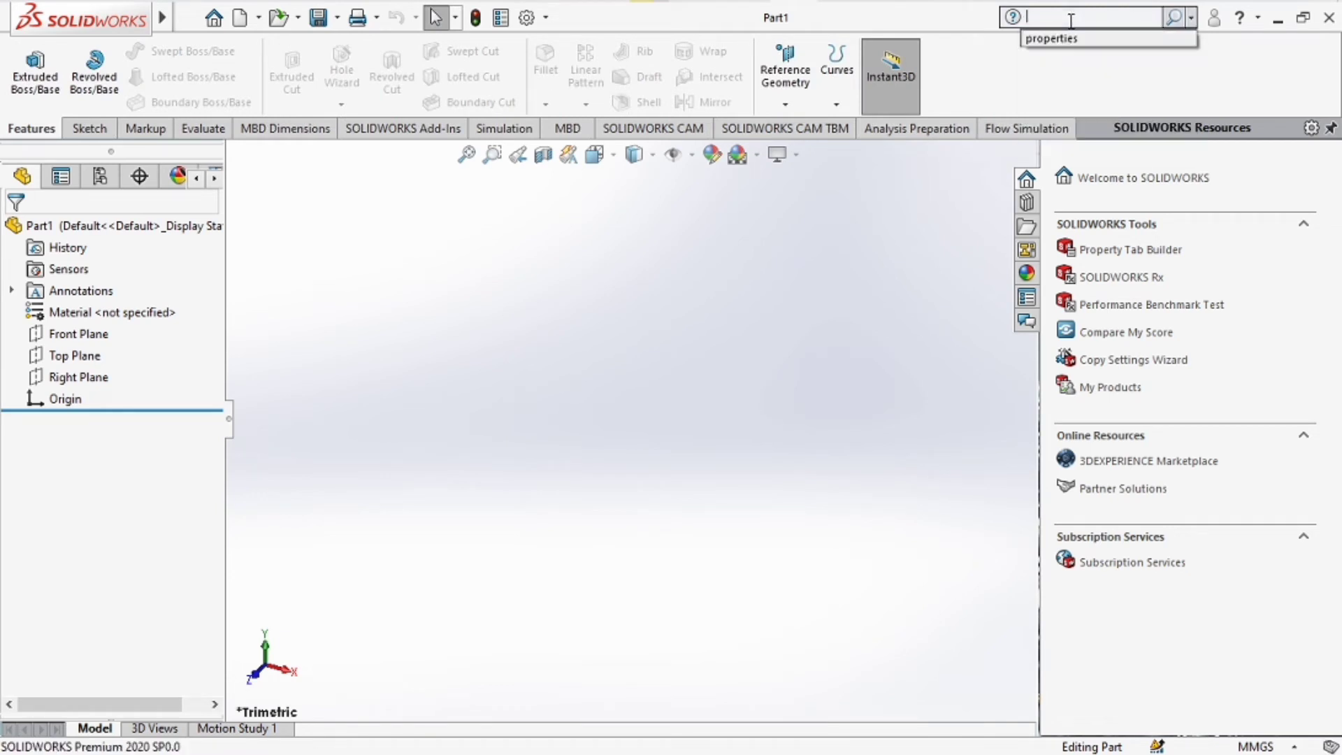
pyautogui.click(1192, 18)
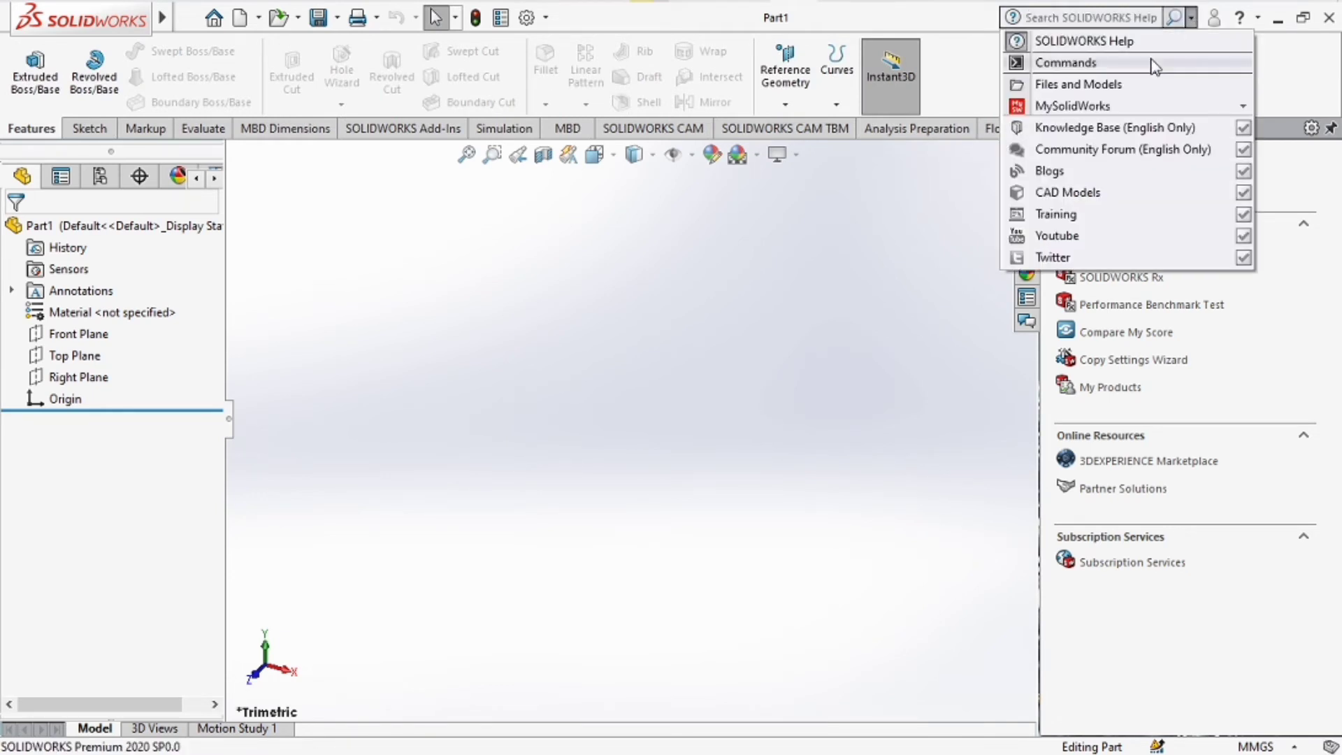
# Step: Search the commands for "line" and start the Line tool, leaving it without choosing a sketch plane
pyautogui.click(1063, 68)
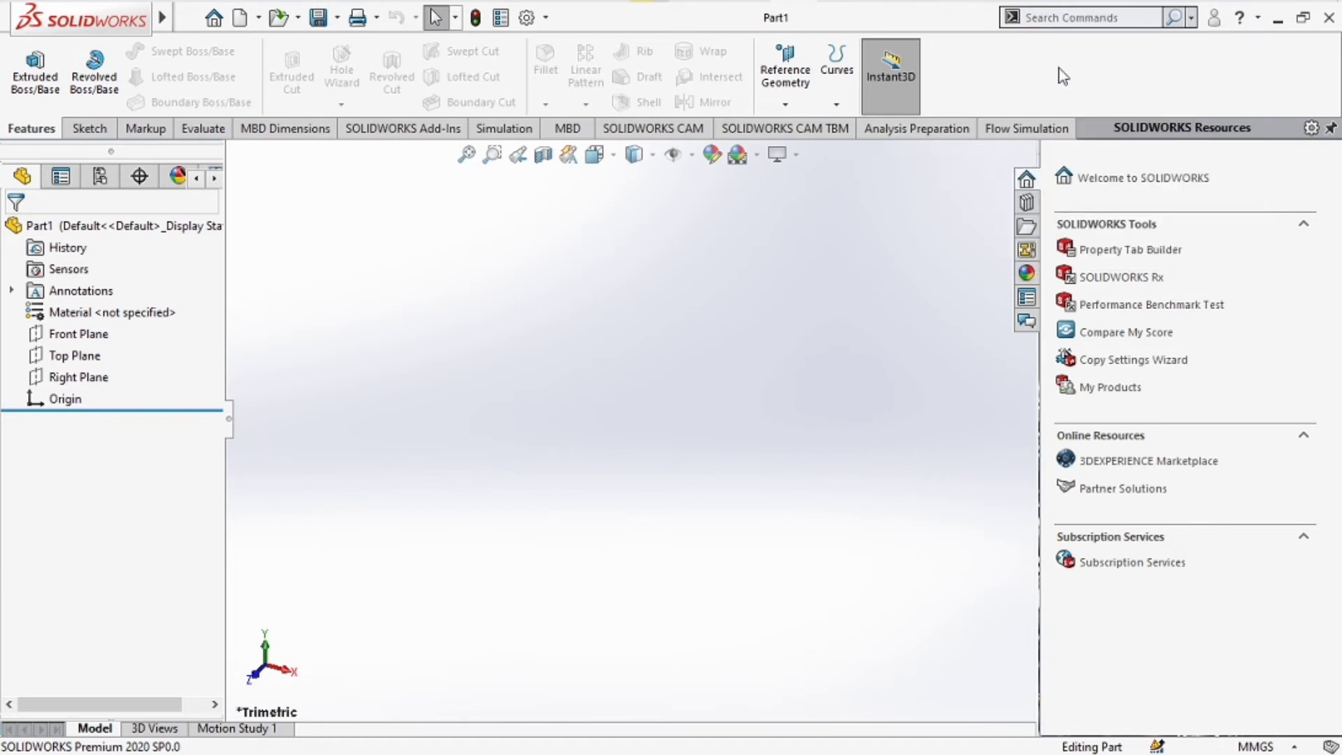
pyautogui.click(1057, 21)
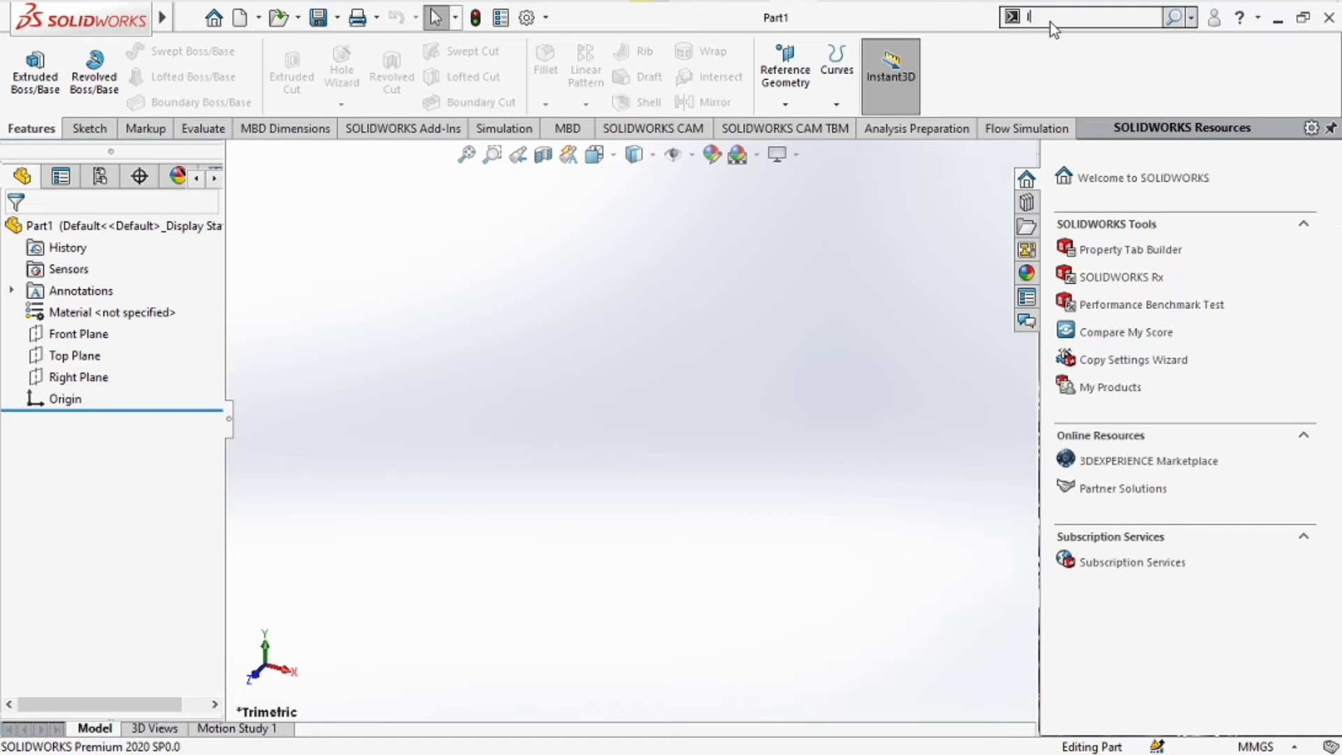
pyautogui.write('line')
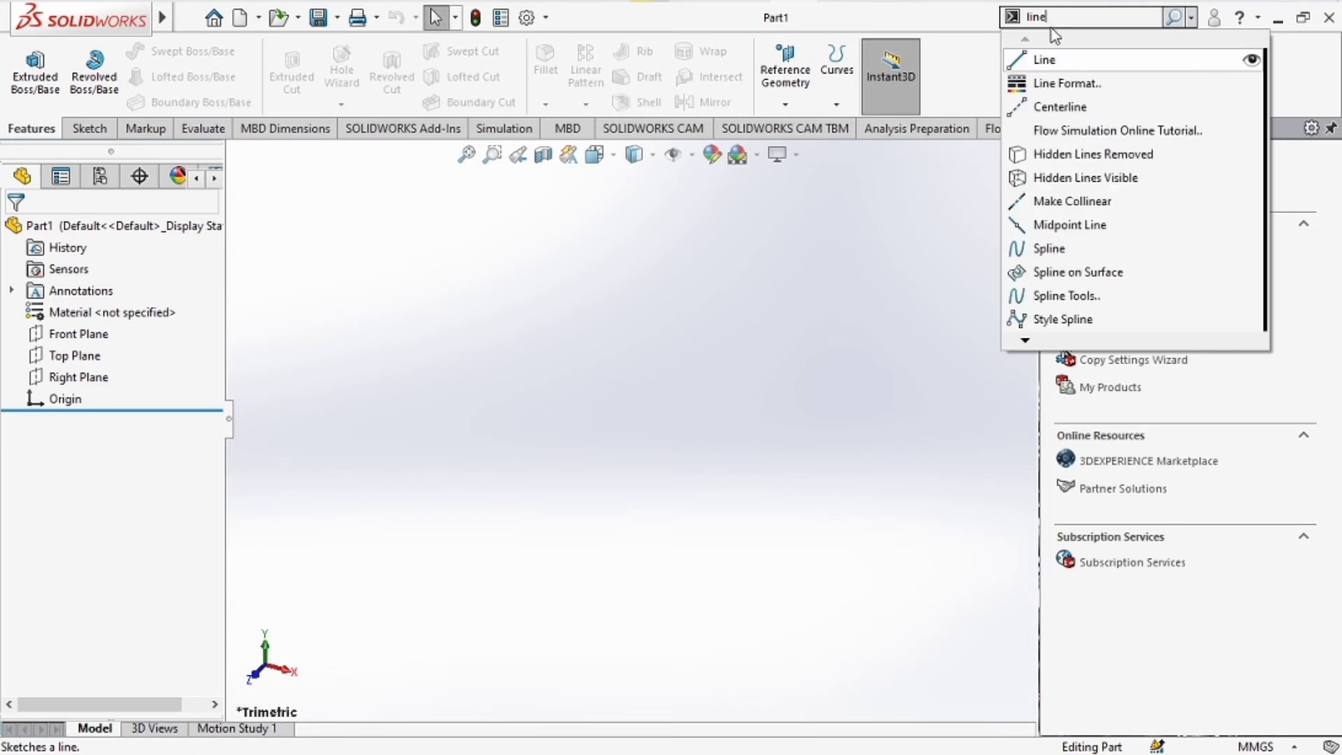
pyautogui.click(1068, 67)
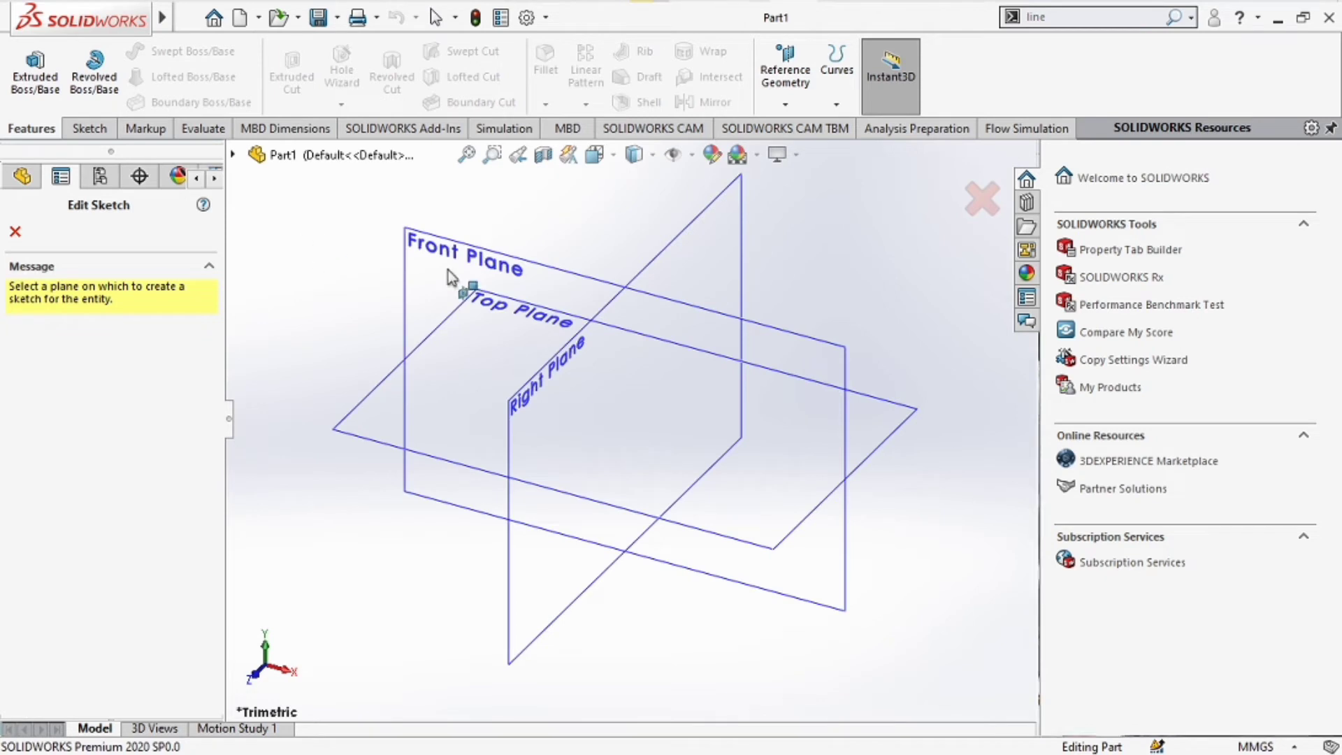
pyautogui.click(983, 202)
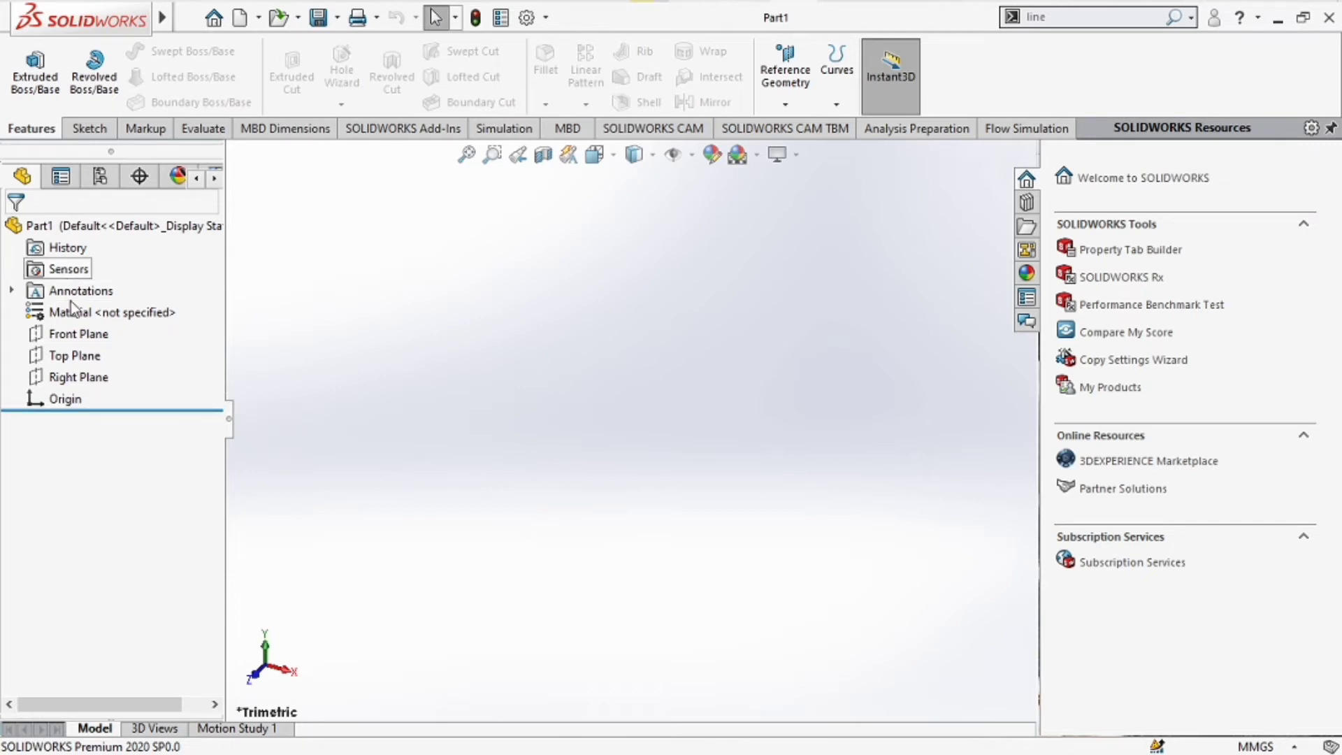
# Step: View the commands available for the Front Plane and clear the selection
pyautogui.click(79, 337)
pyautogui.rightClick(79, 338)
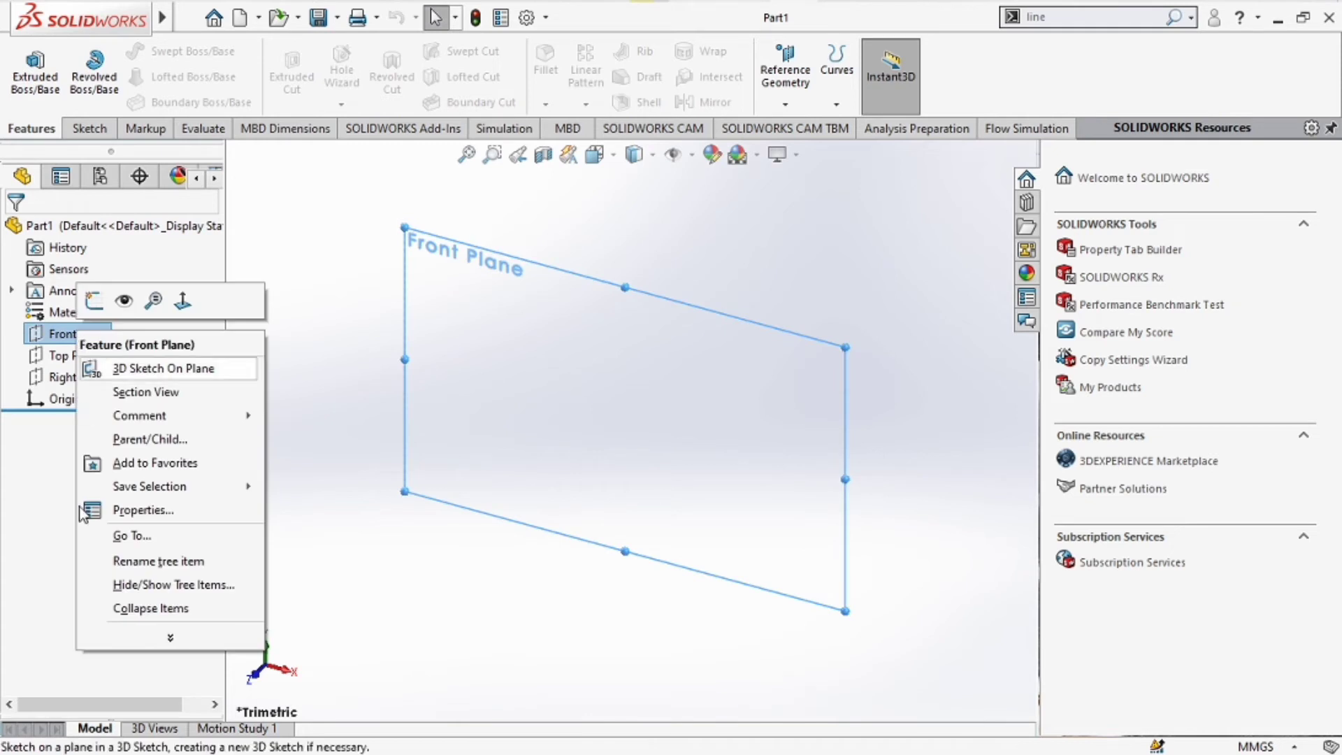
pyautogui.click(318, 334)
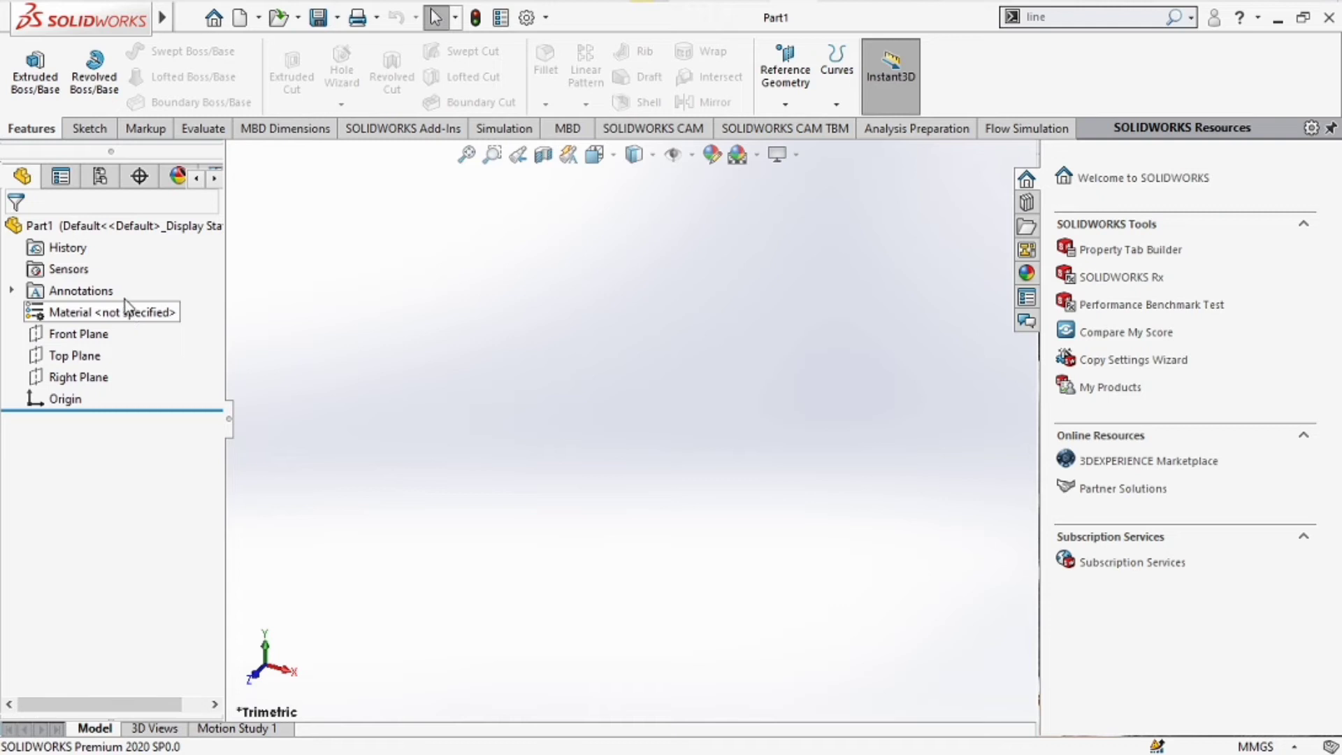
# Step: View the property, configuration, dimension and display managers and return to the feature tree
pyautogui.click(70, 180)
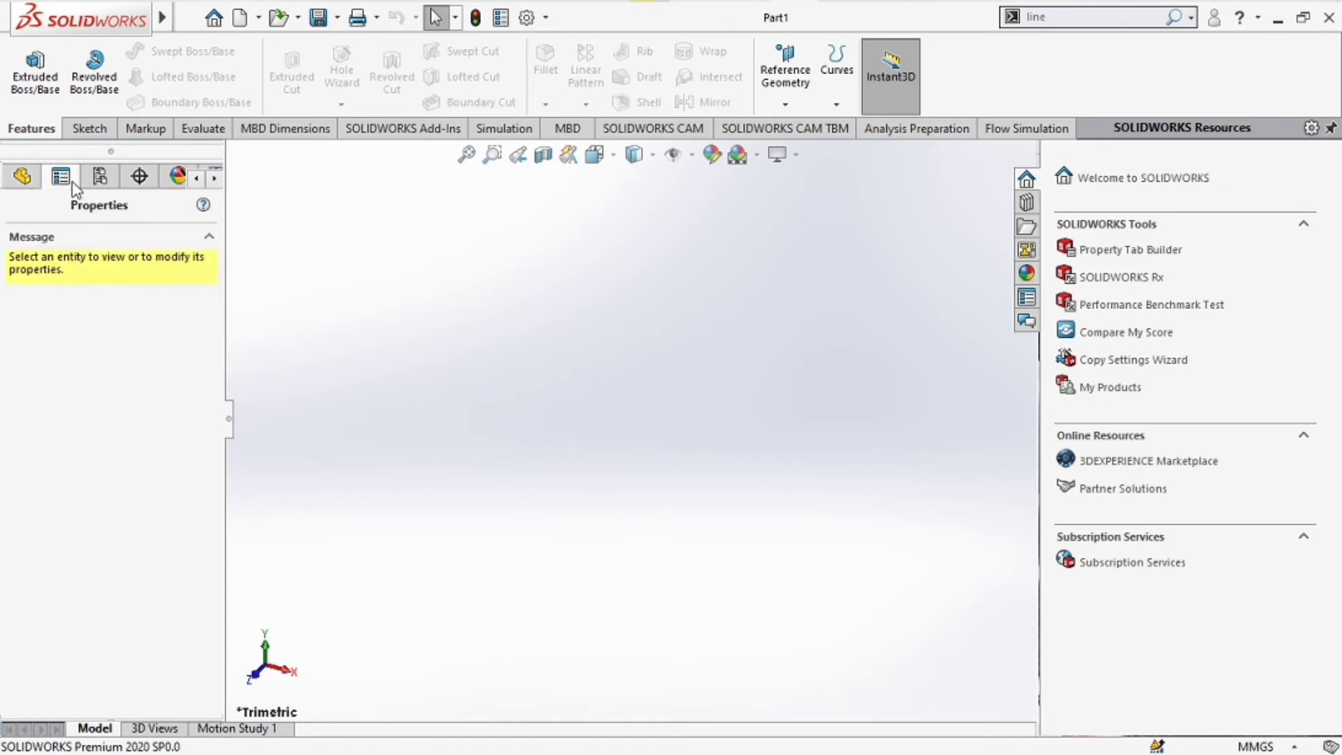
pyautogui.click(98, 183)
pyautogui.click(139, 177)
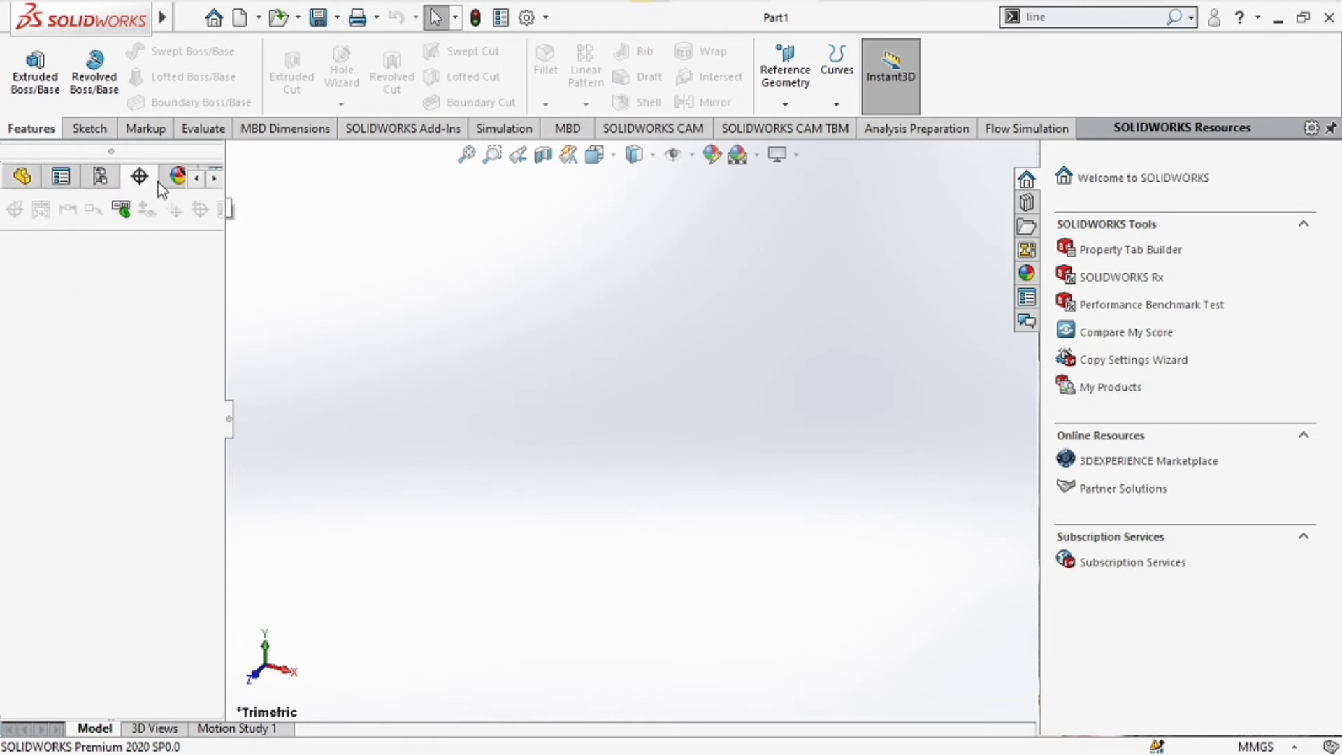
pyautogui.click(175, 178)
pyautogui.click(5, 179)
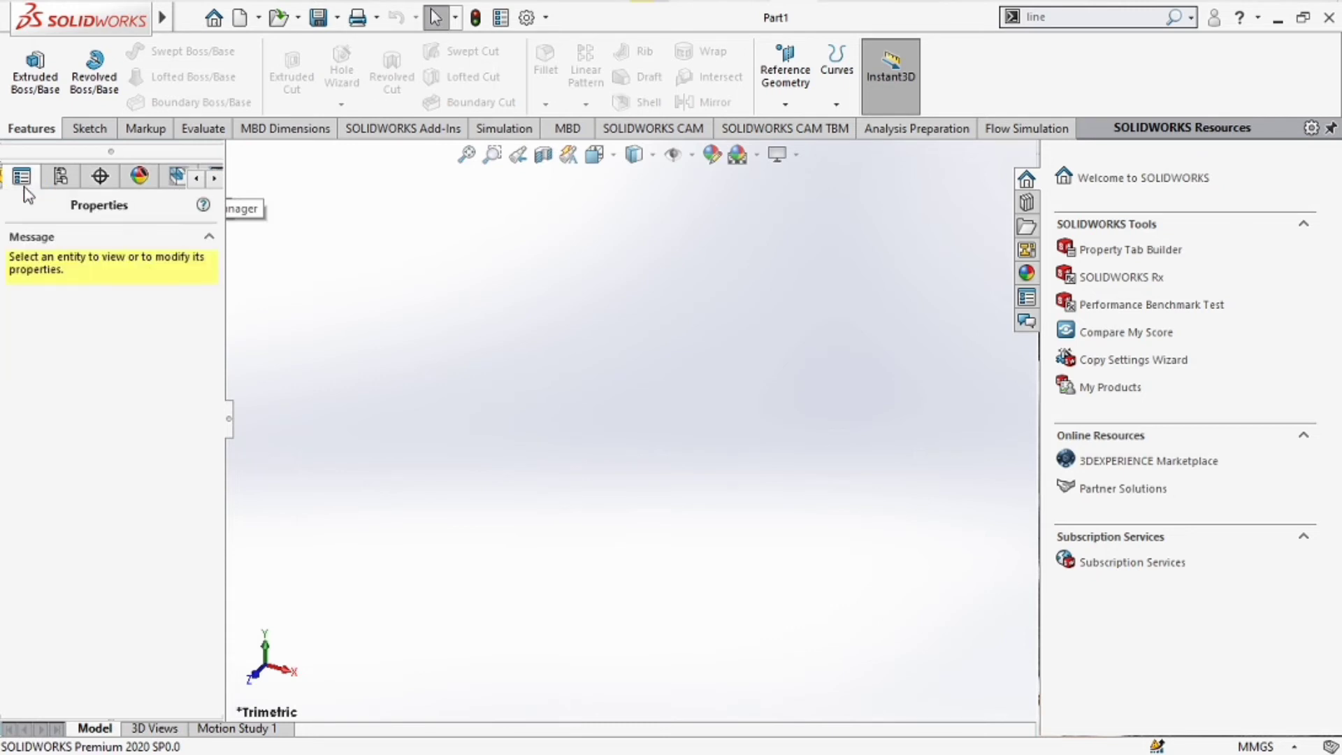
pyautogui.click(3, 179)
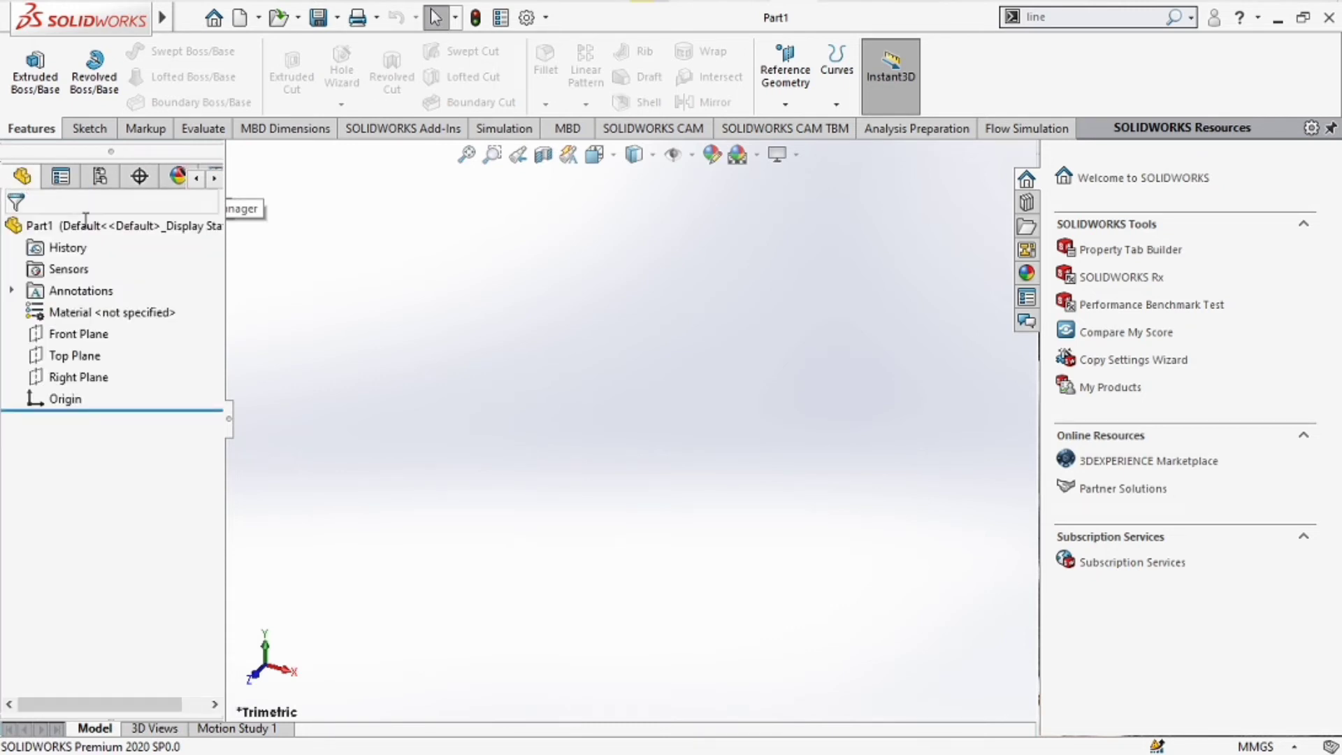
# Step: Highlight the Right, Top and Front planes together in the model, then clear the selection
pyautogui.click(105, 379)
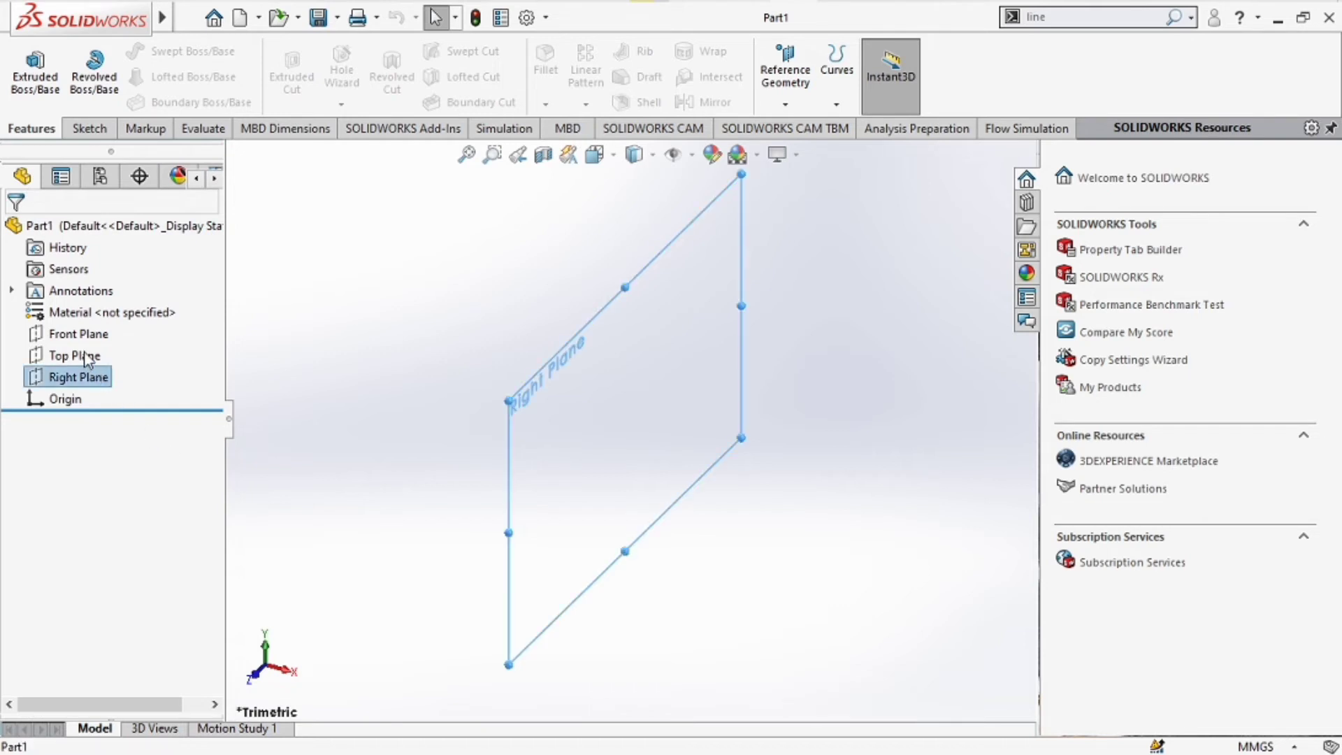
pyautogui.keyDown('shift'); pyautogui.click(78, 334); pyautogui.keyUp('shift')
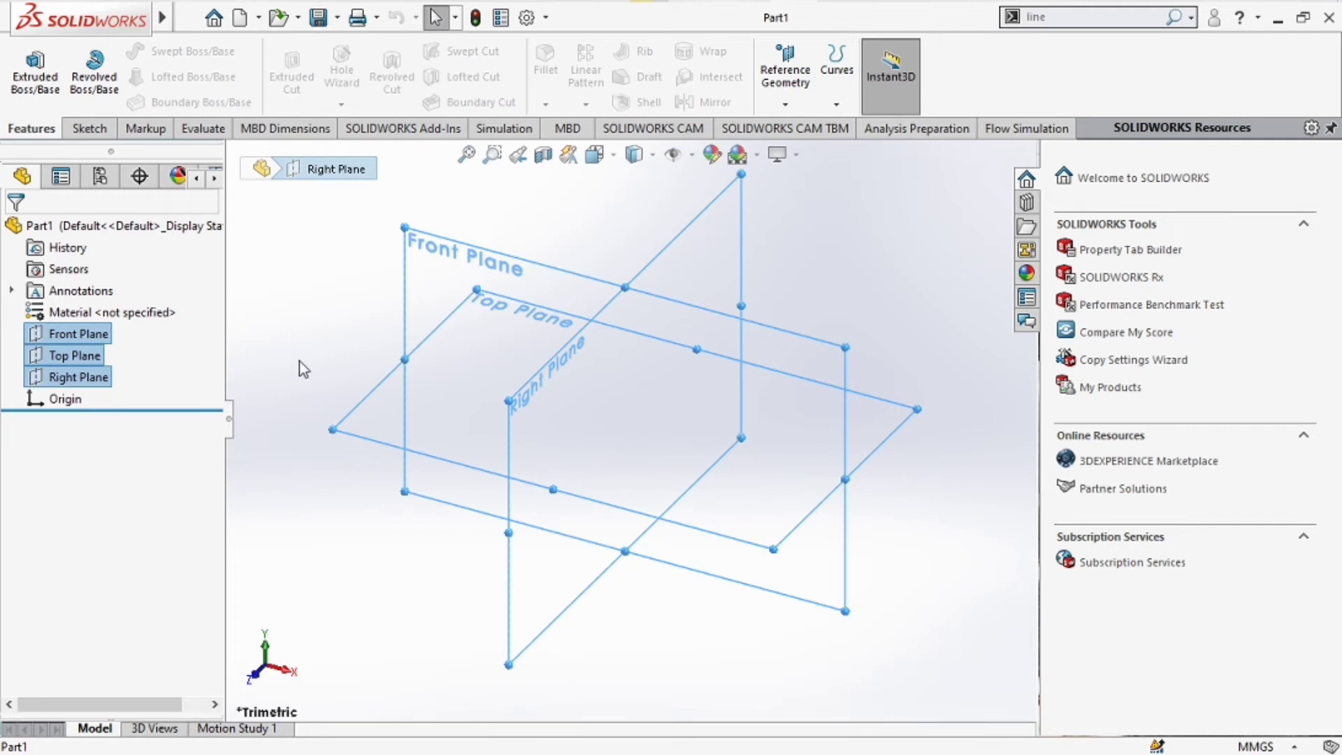
pyautogui.click(282, 330)
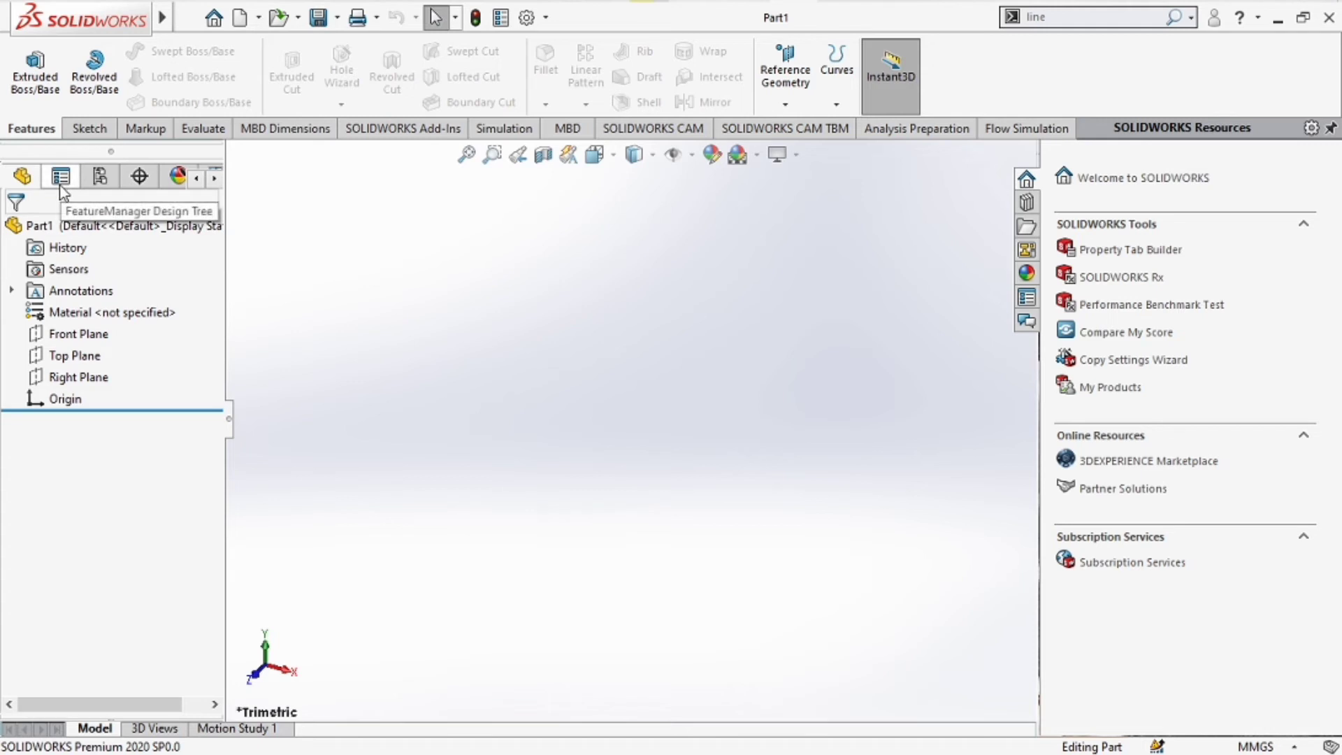
# Step: Review the part's properties, configurations and dimension manager once more, ending on the feature tree
pyautogui.click(87, 185)
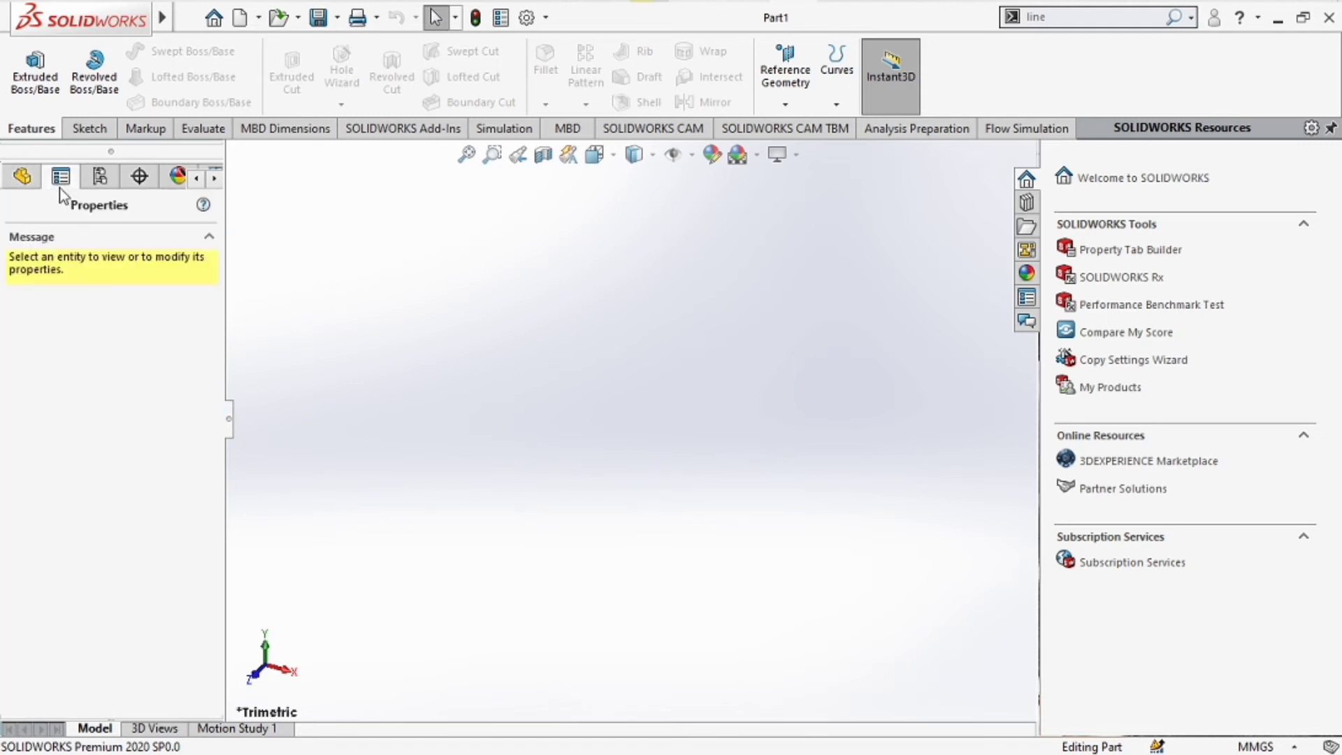
pyautogui.click(140, 179)
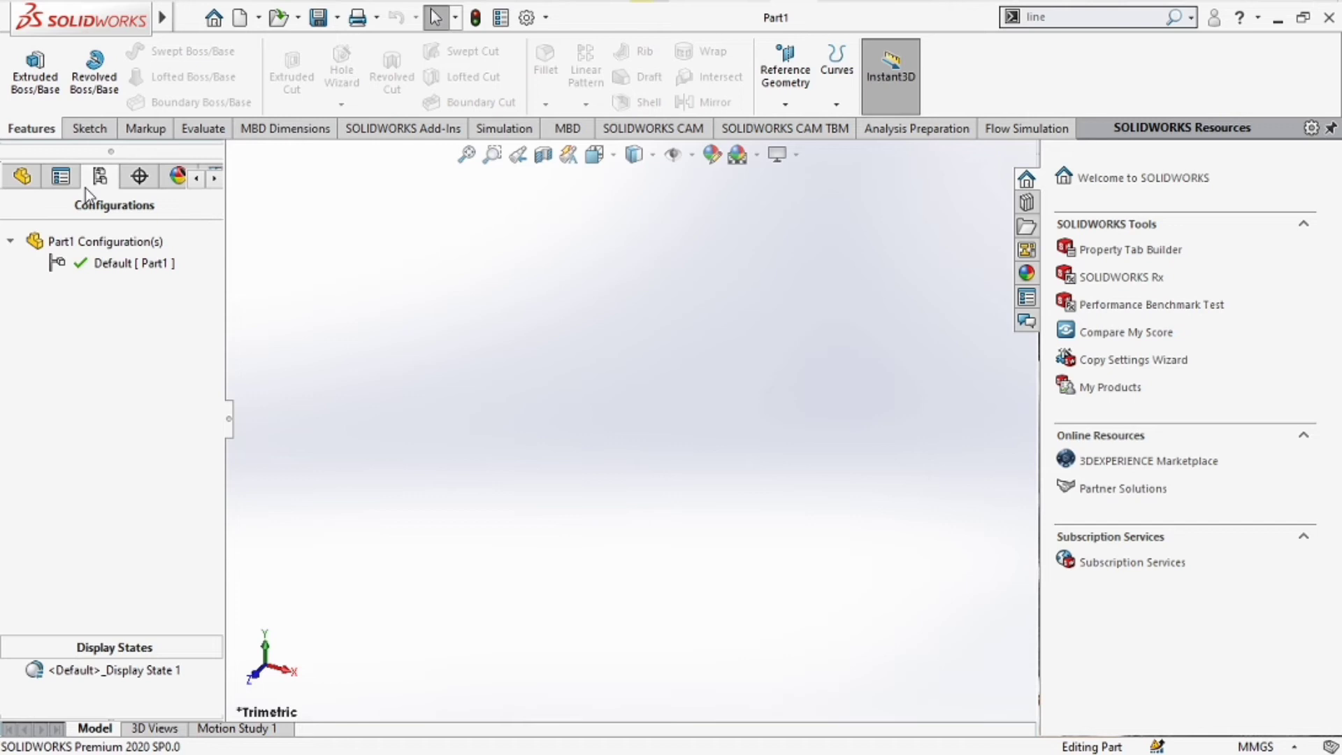
pyautogui.click(142, 184)
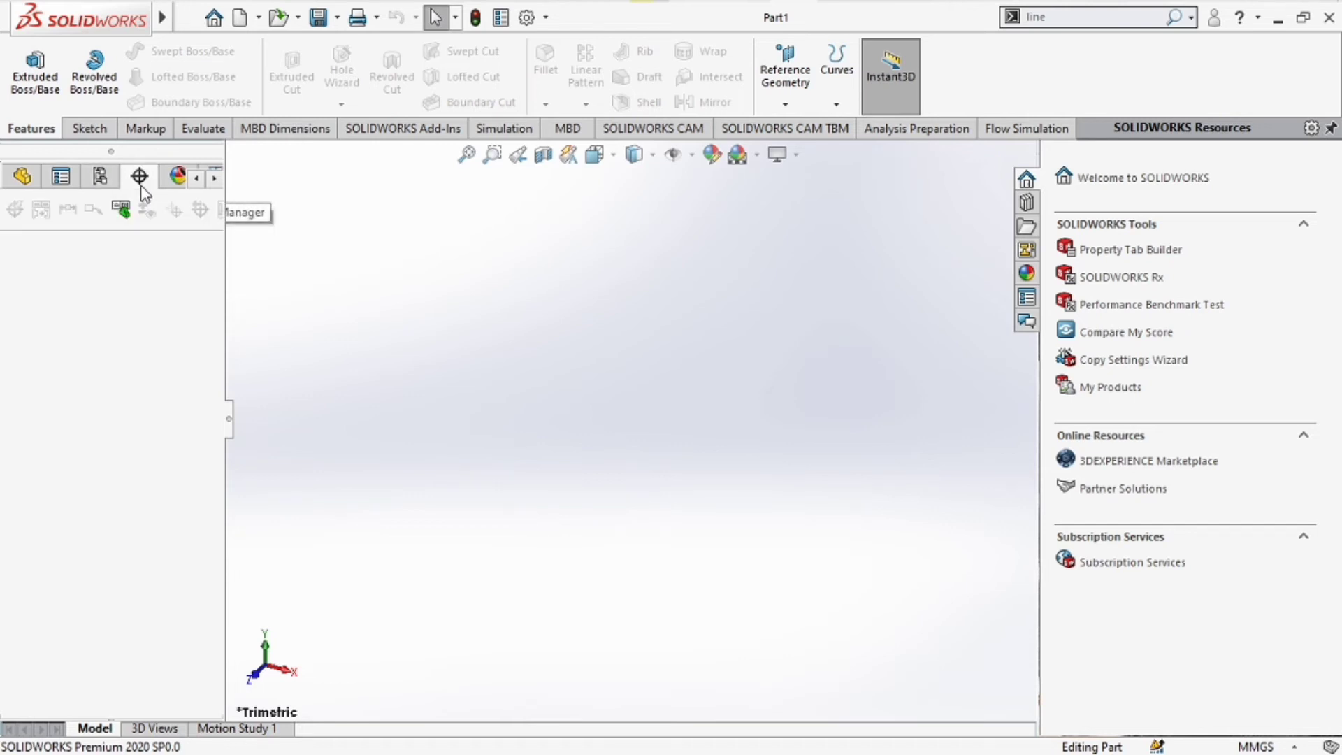
pyautogui.click(30, 183)
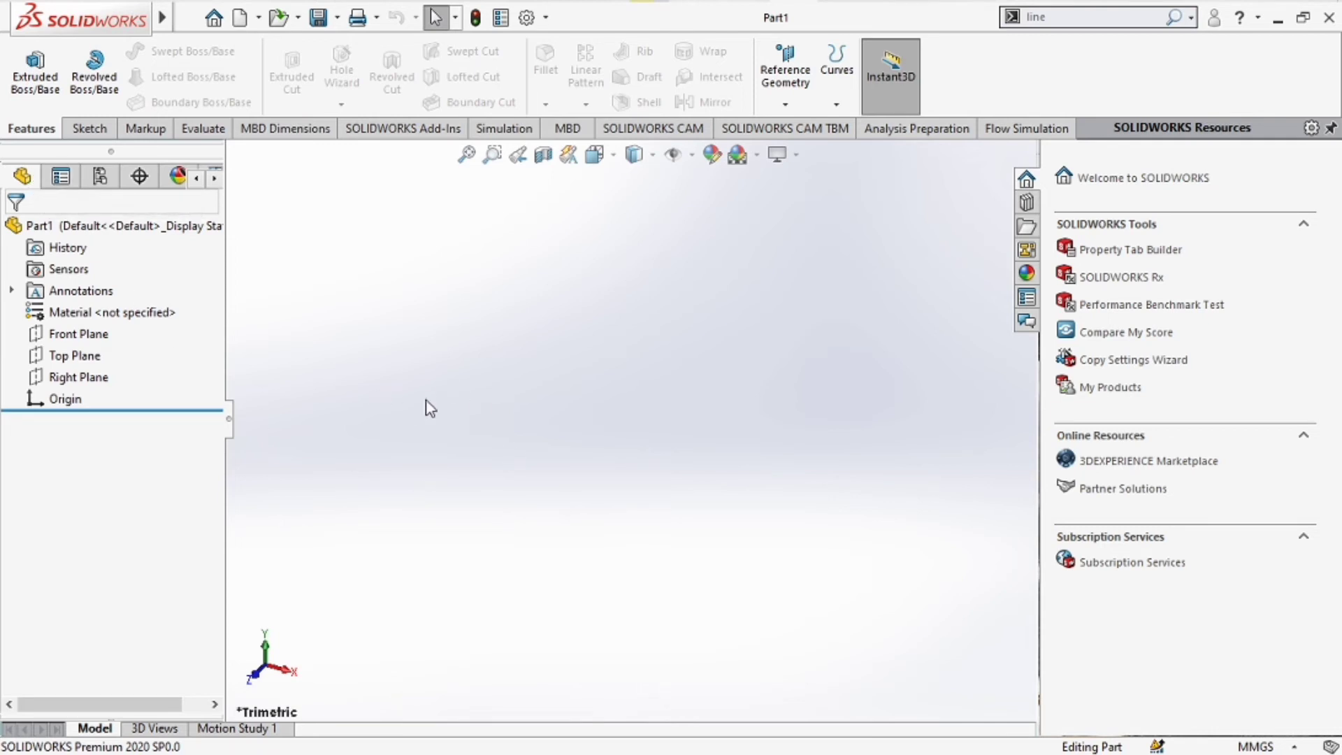
pyautogui.moveTo(331, 251); pyautogui.dragTo(1000, 618)
pyautogui.moveTo(402, 229); pyautogui.dragTo(849, 547)
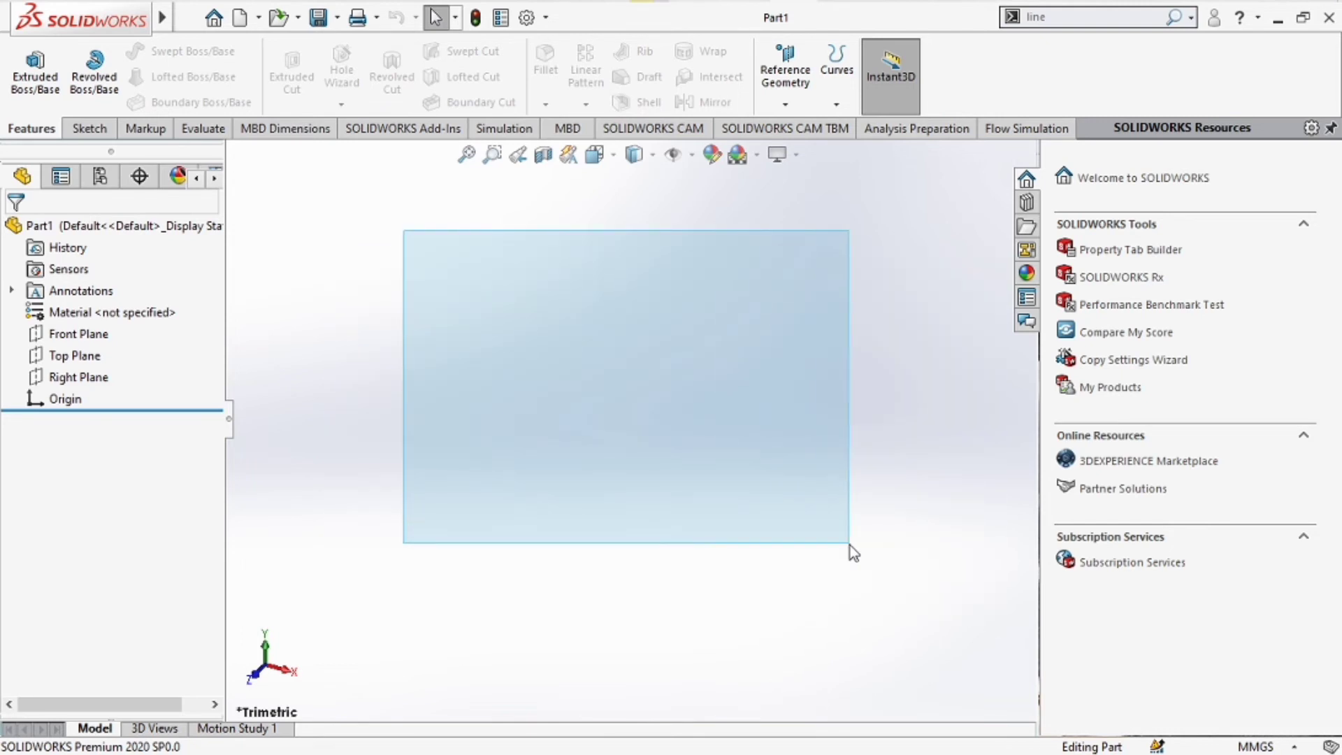
pyautogui.moveTo(273, 208); pyautogui.dragTo(775, 568)
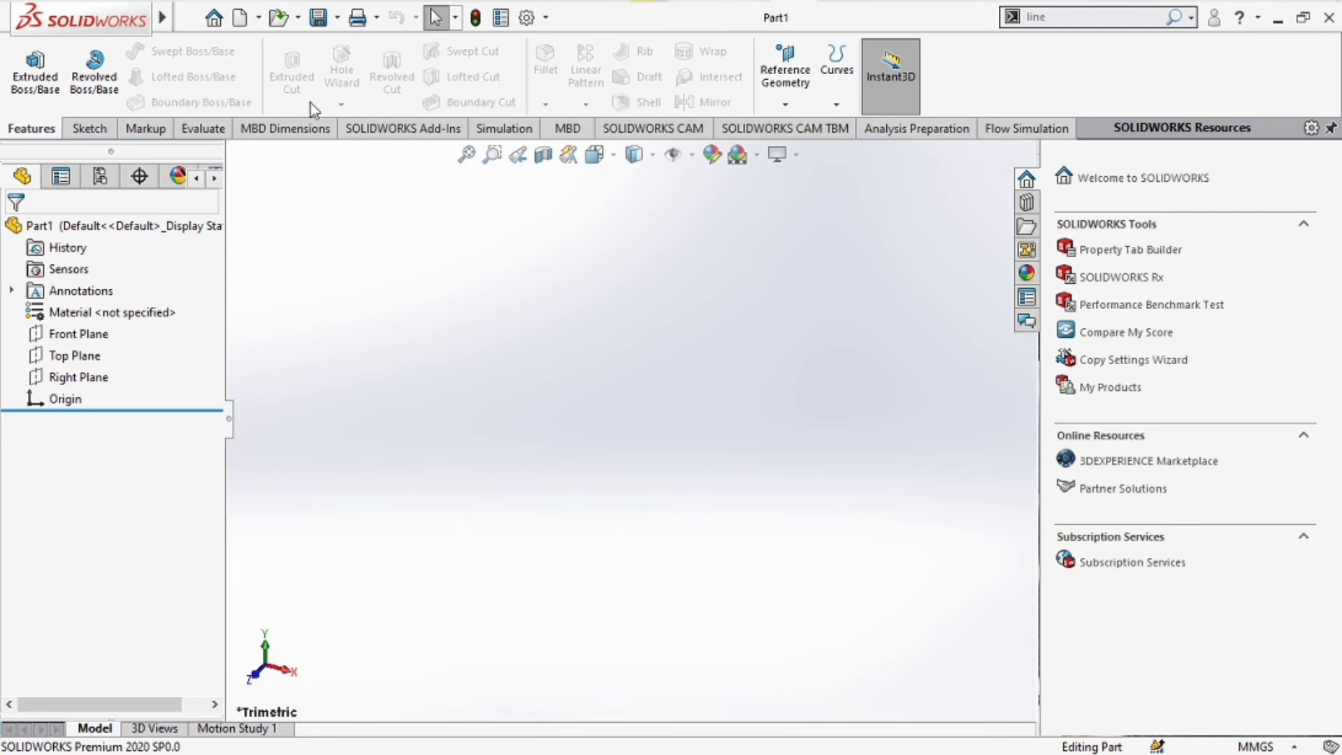
# Step: Open the existing part Stand from the GROUNDNUT documents folder
pyautogui.click(298, 18)
pyautogui.click(306, 42)
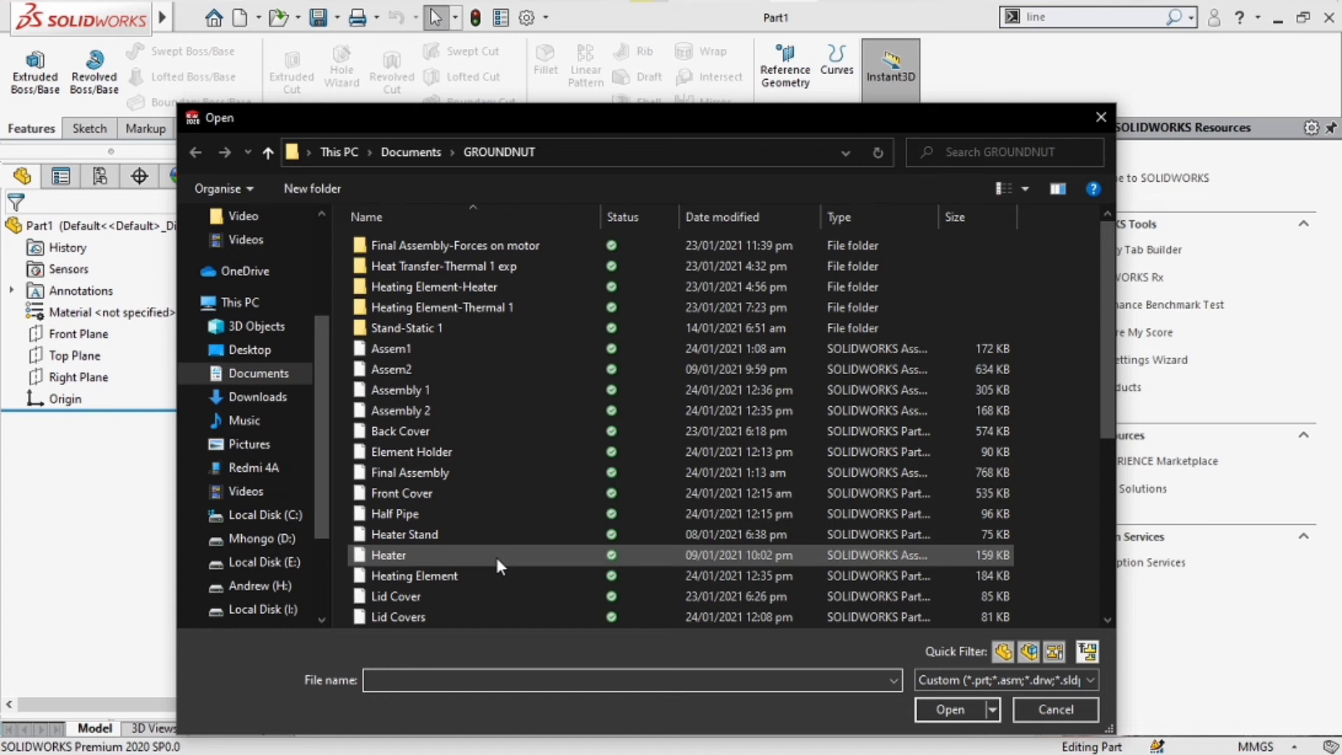
pyautogui.write('Stand')
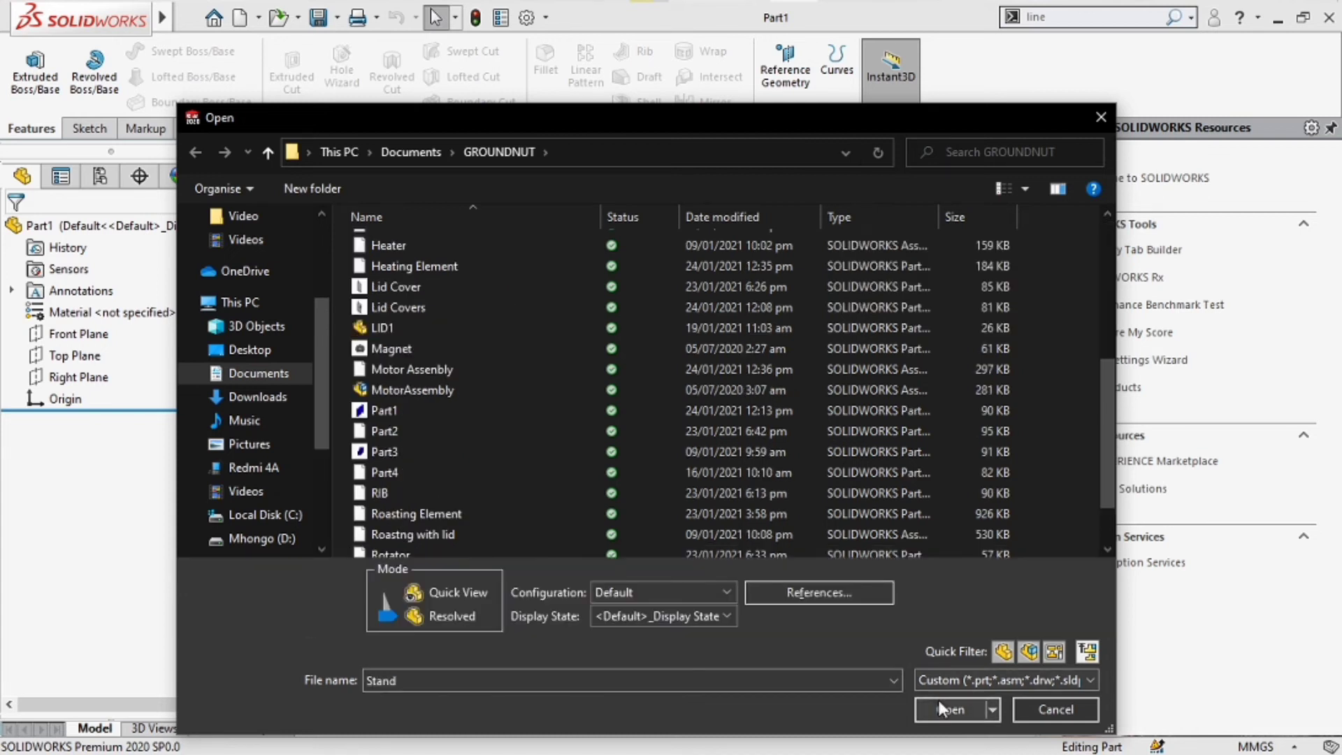
pyautogui.click(938, 699)
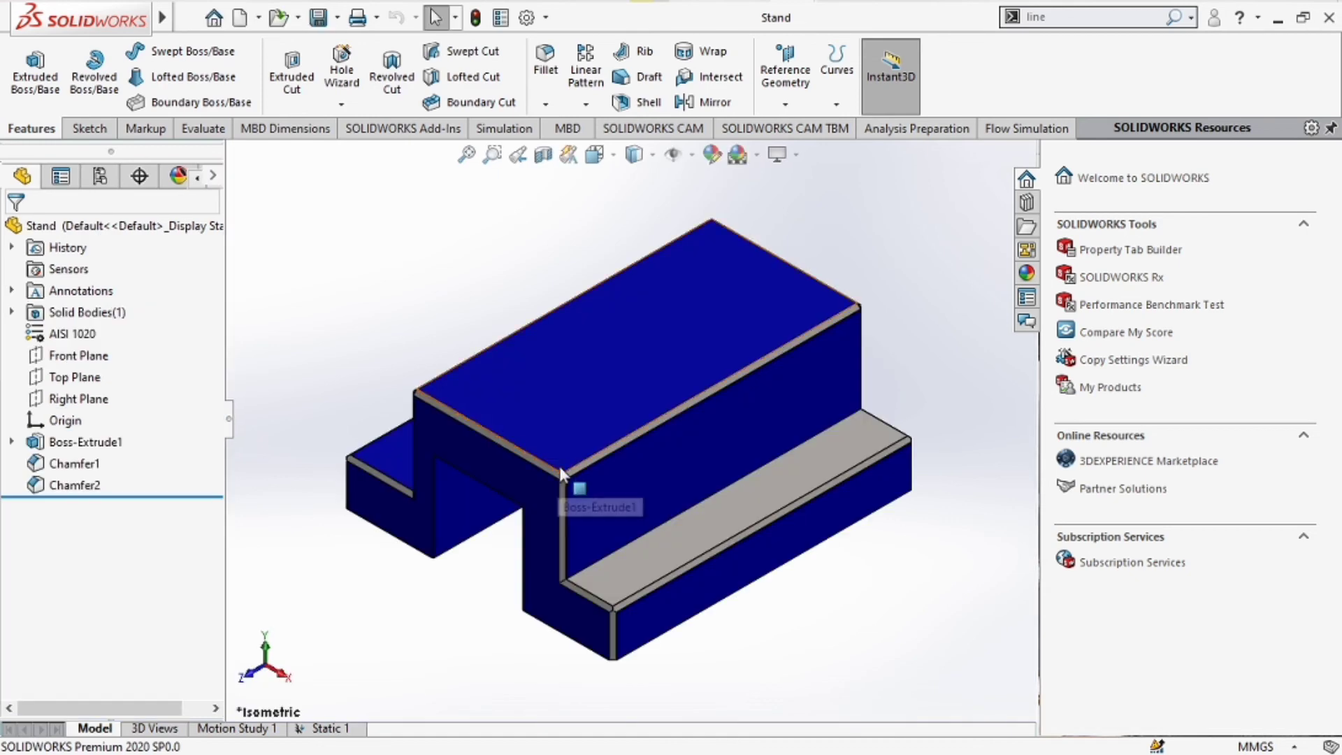
# Step: Examine the stand from several sides, including its underside, stepped faces and end profile
pyautogui.moveTo(434, 572); pyautogui.dragTo(690, 442, button='middle')
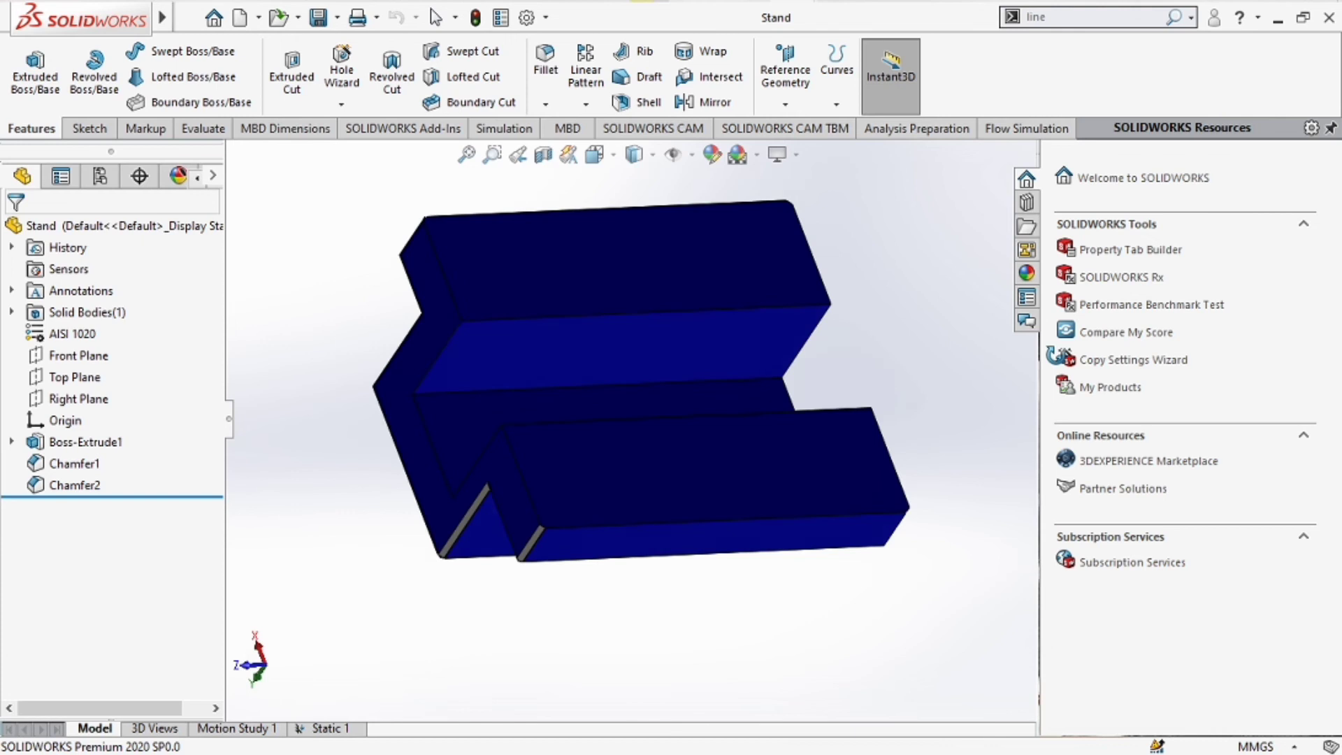
pyautogui.moveTo(783, 378); pyautogui.dragTo(803, 320, button='middle')
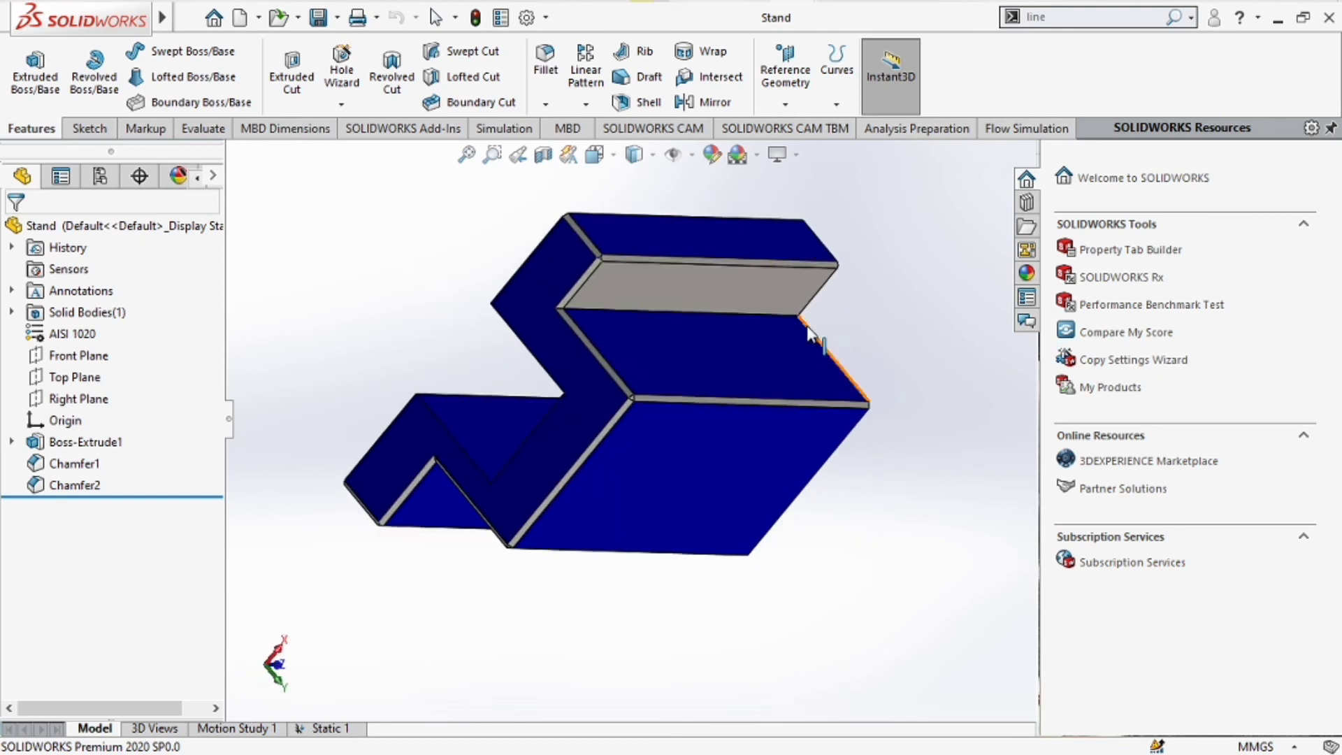
pyautogui.scroll(8, 812, 324)
pyautogui.scroll(-4, 812, 325)
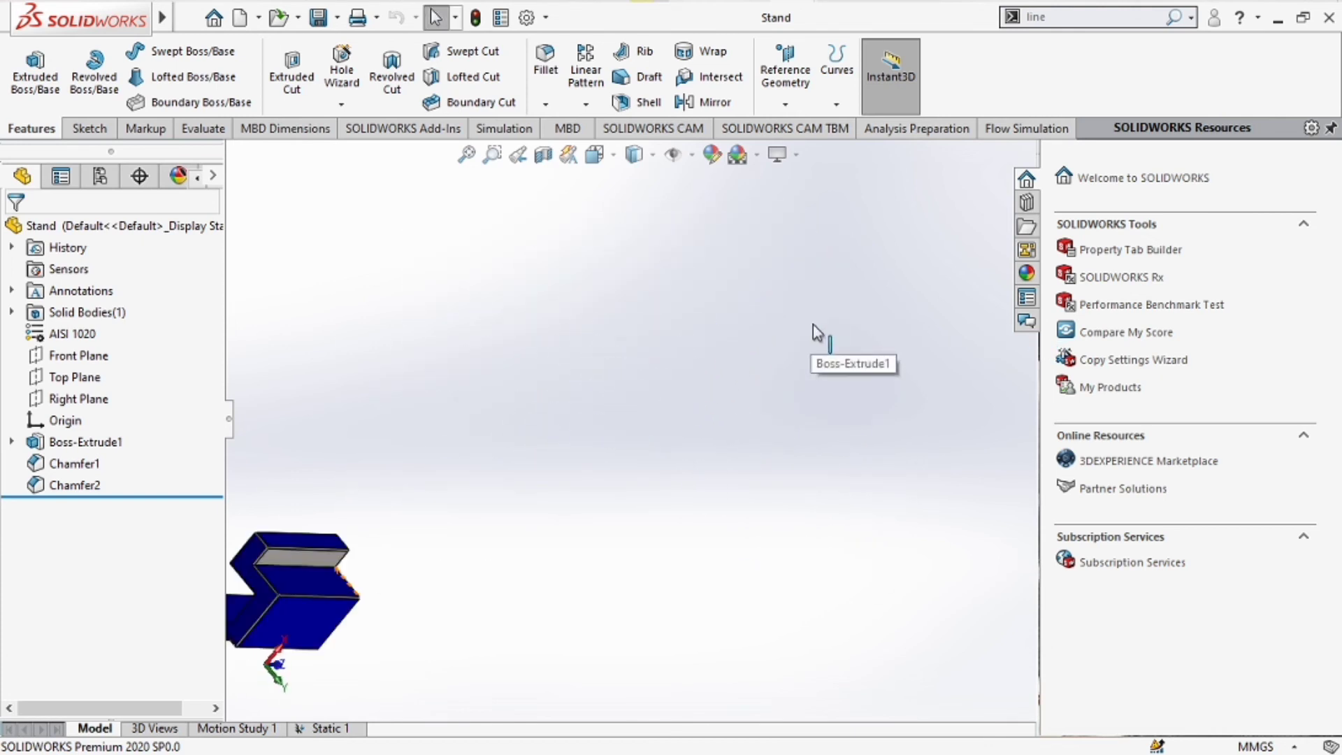
pyautogui.keyDown('ctrl'); pyautogui.moveTo(489, 371); pyautogui.dragTo(434, 464, button='middle'); pyautogui.keyUp('ctrl')
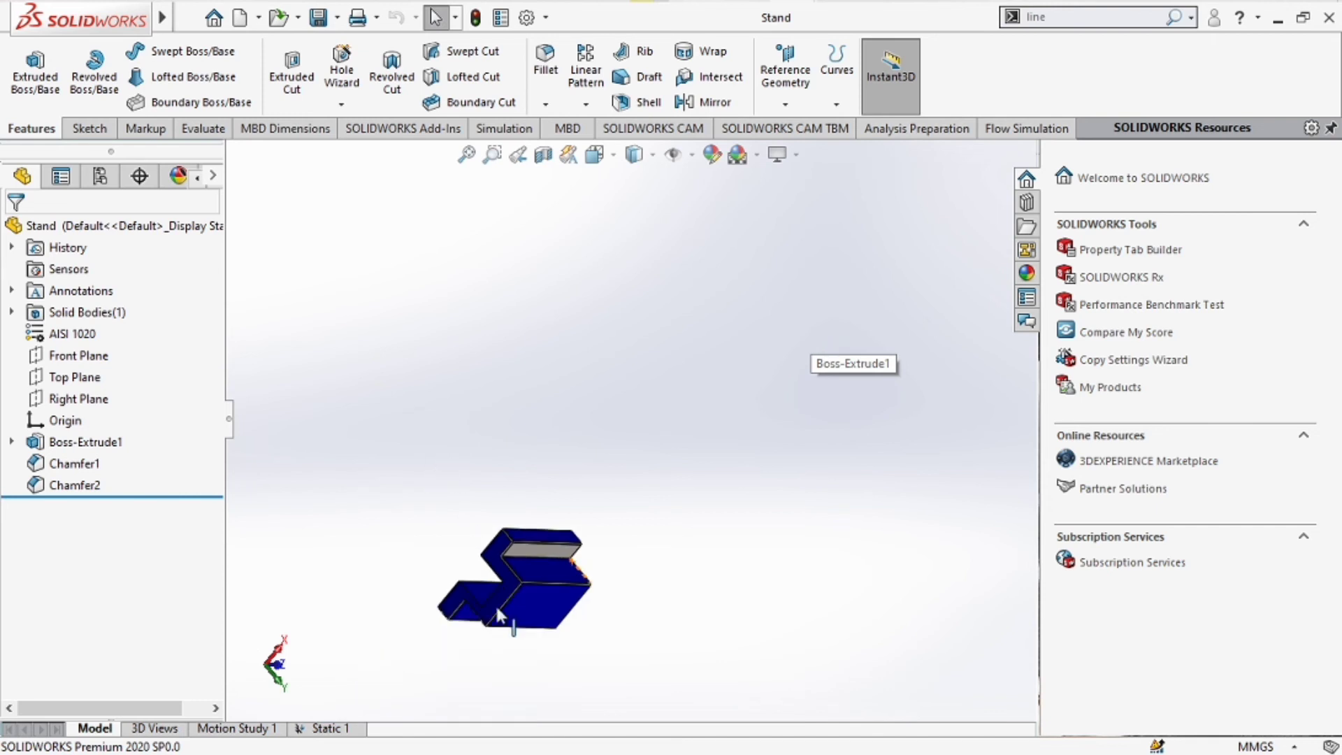
pyautogui.scroll(-4, 502, 622)
pyautogui.moveTo(503, 625); pyautogui.dragTo(751, 327, button='middle')
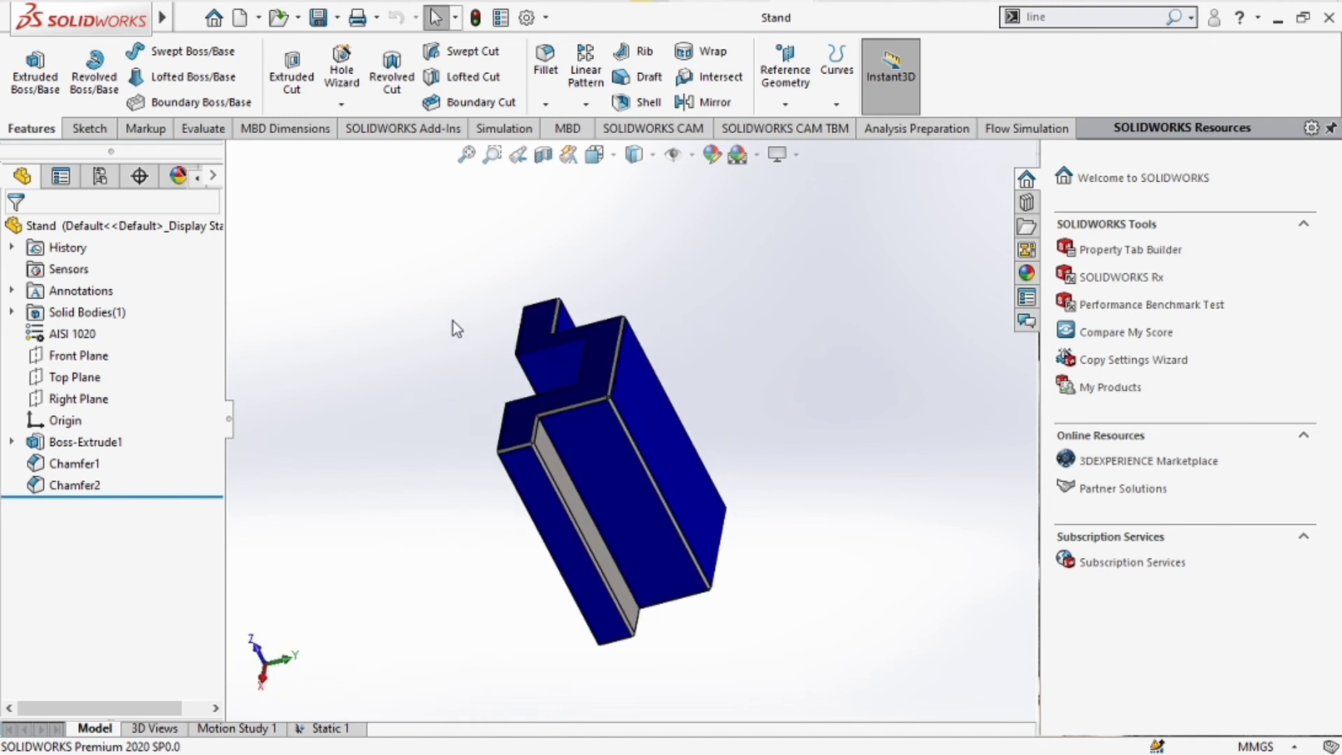
pyautogui.moveTo(620, 380); pyautogui.dragTo(662, 411, button='middle')
pyautogui.moveTo(529, 352); pyautogui.dragTo(727, 469)
pyautogui.click(605, 337)
pyautogui.moveTo(463, 288); pyautogui.dragTo(854, 742)
pyautogui.click(898, 504)
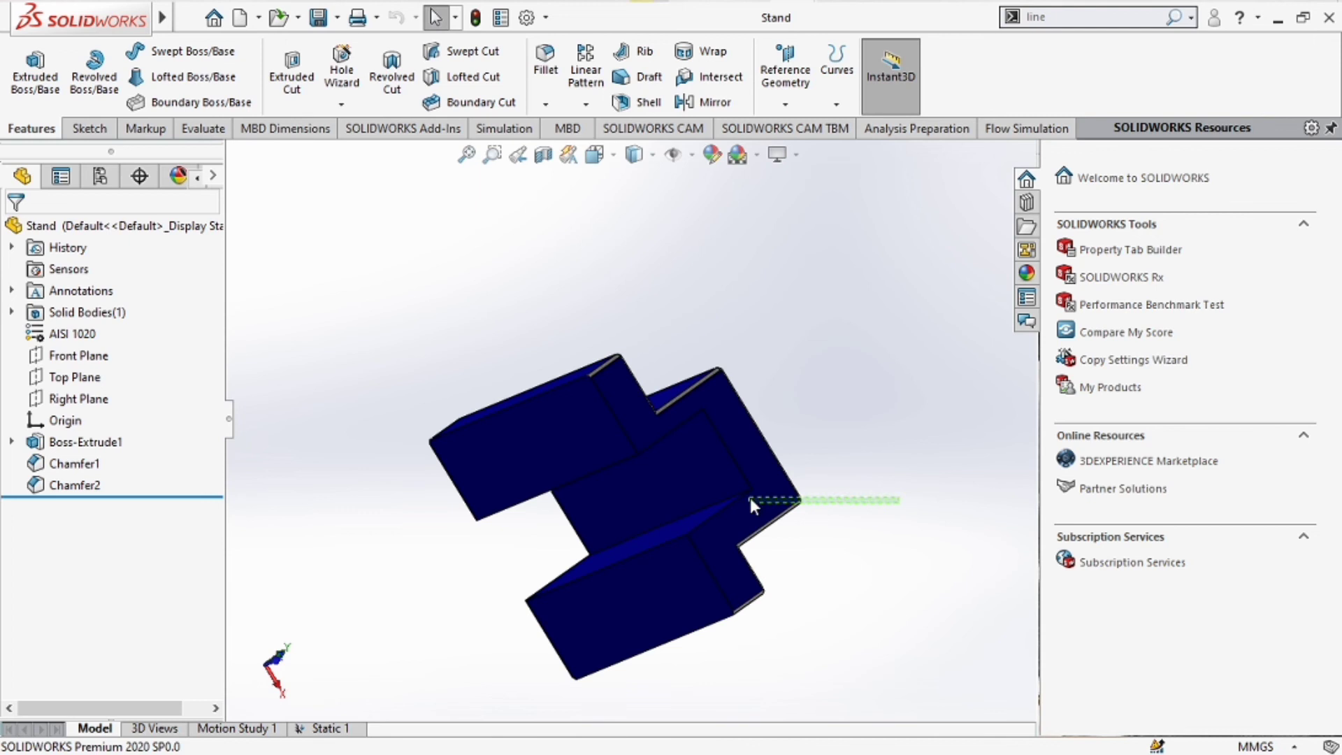
pyautogui.moveTo(749, 497); pyautogui.dragTo(677, 405, button='middle')
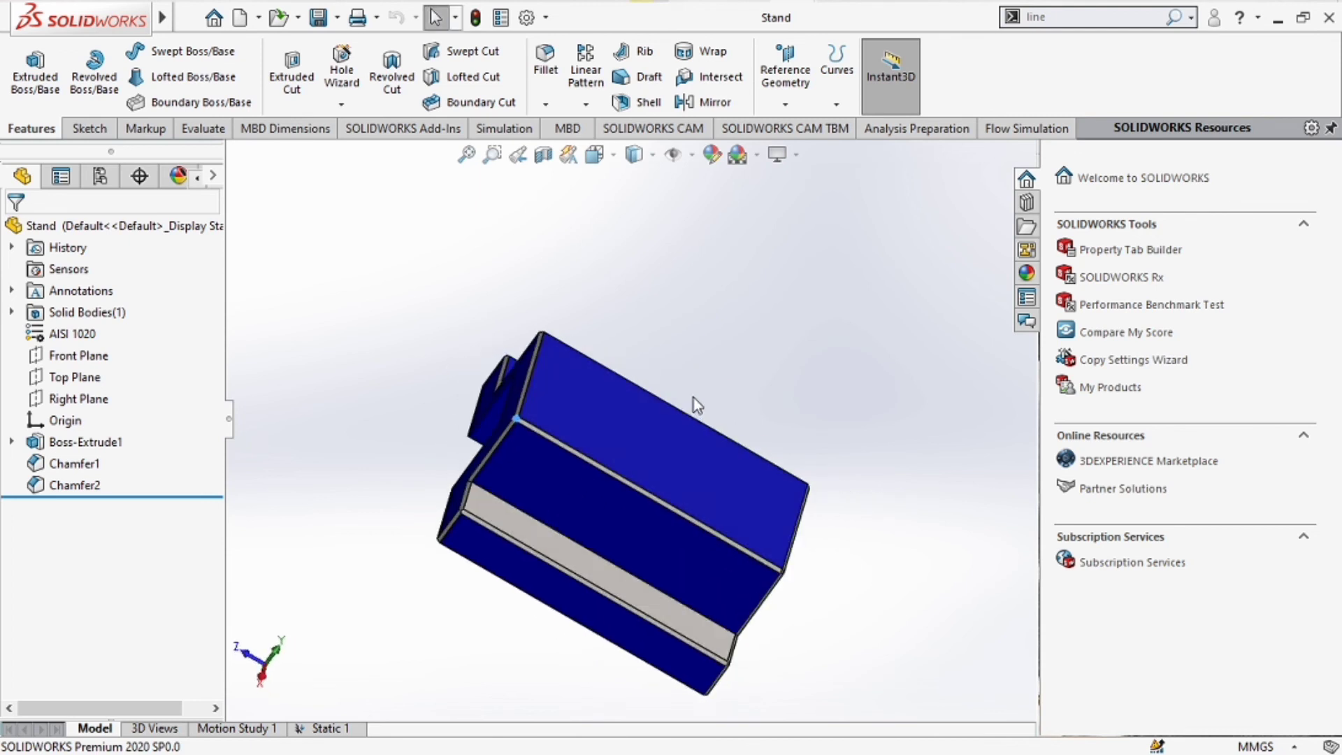
# Step: Select the small chamfered corner face of the stand, inspect it up close and clear the selection
pyautogui.click(541, 413)
pyautogui.scroll(-5, 533, 412)
pyautogui.scroll(-3, 533, 410)
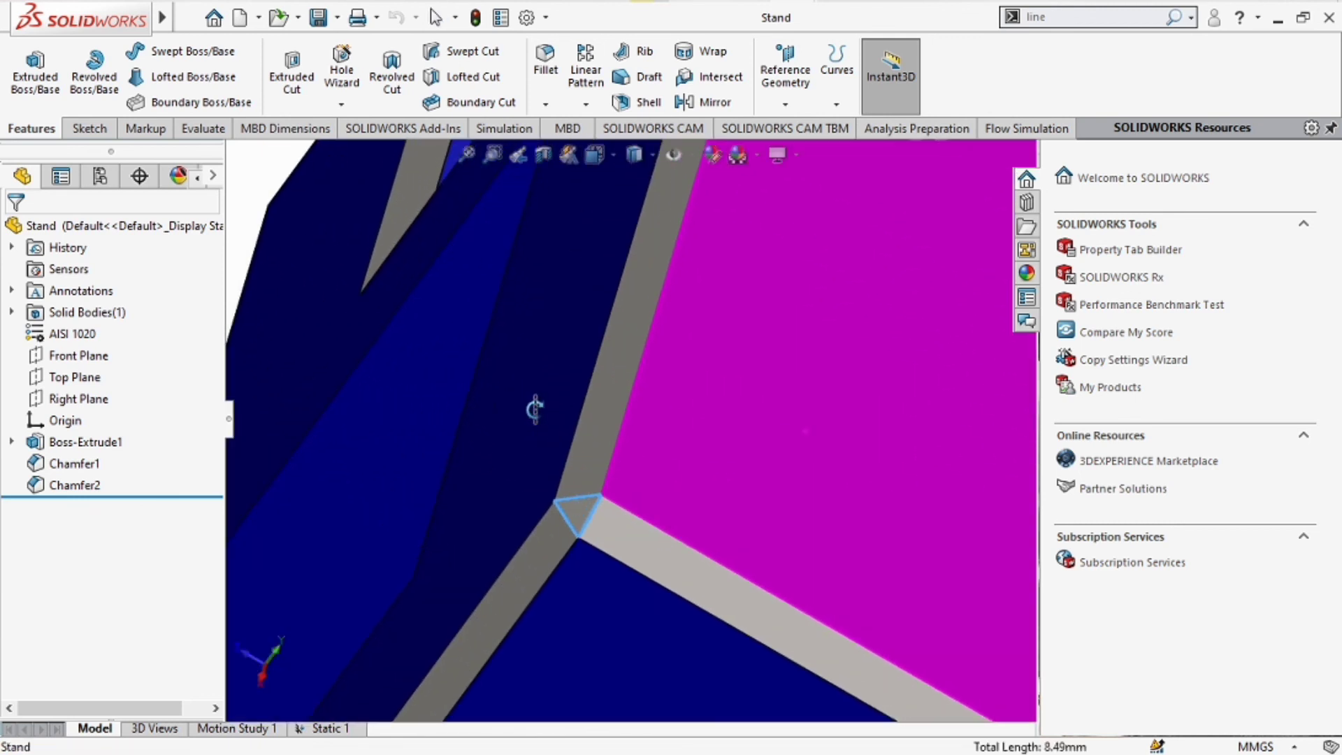
pyautogui.scroll(8, 533, 405)
pyautogui.press('Escape')
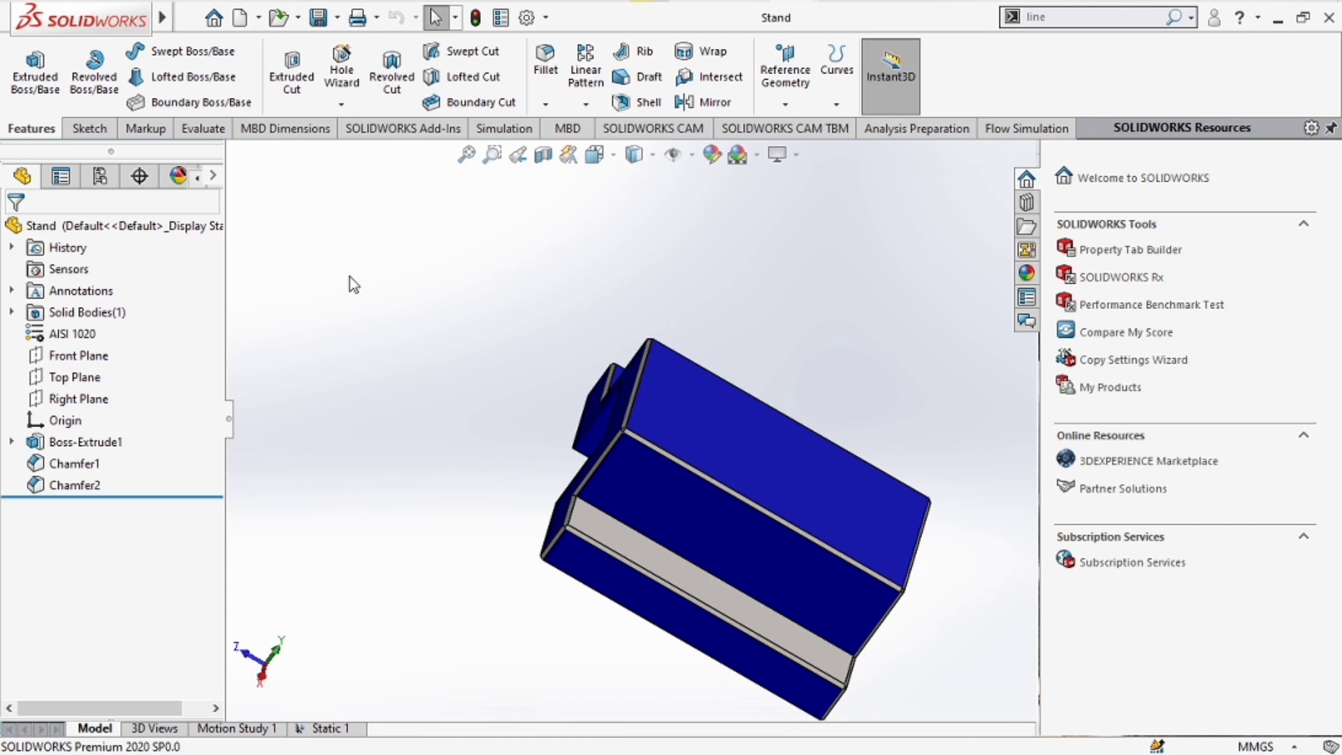
# Step: Inspect the stand's long side and end profile up close, finishing with the whole part in an angled view
pyautogui.scroll(-5, 272, 201)
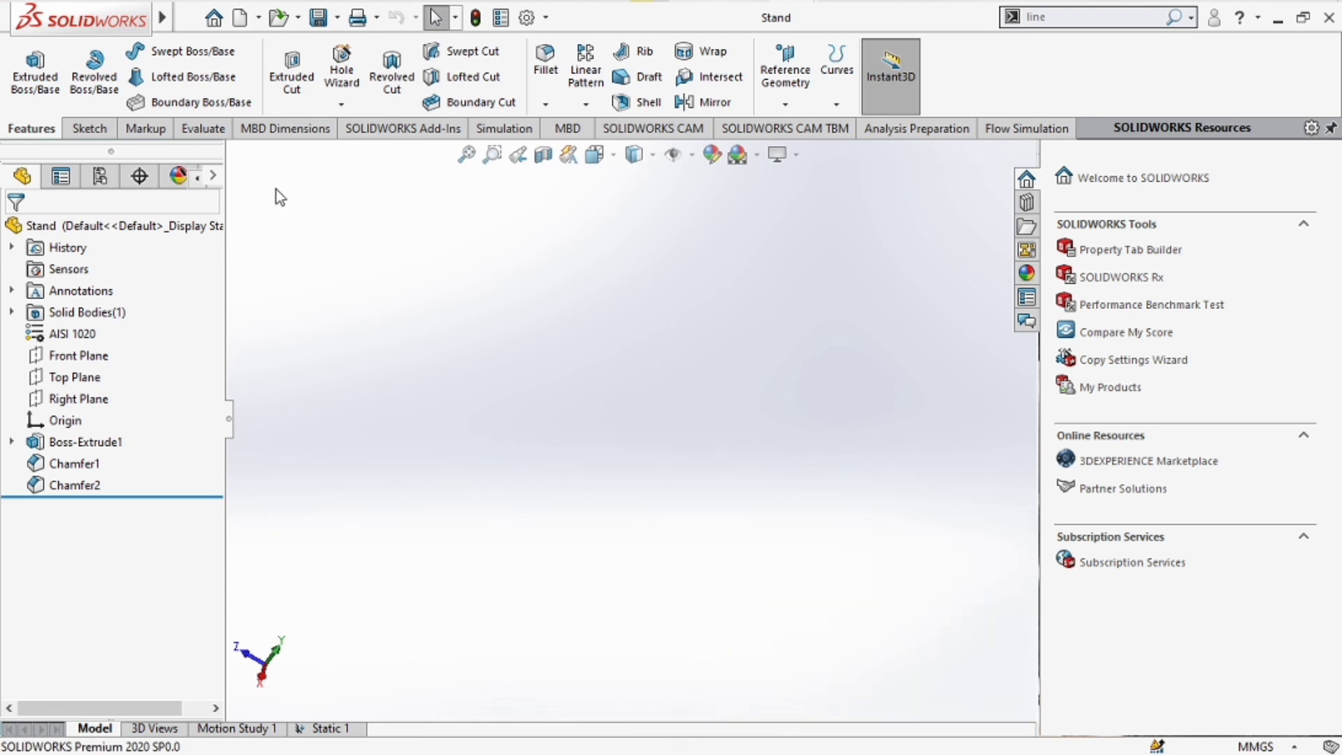
pyautogui.scroll(6, 286, 186)
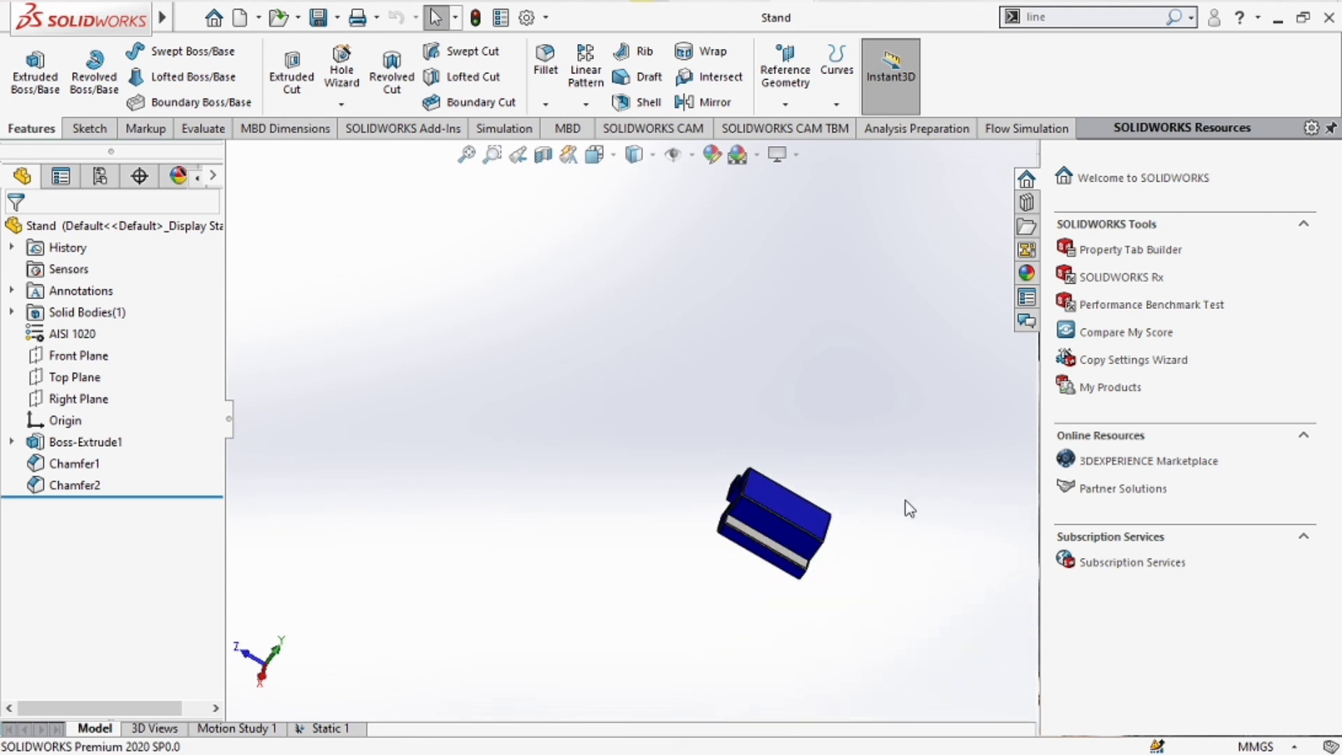
pyautogui.scroll(-8, 766, 515)
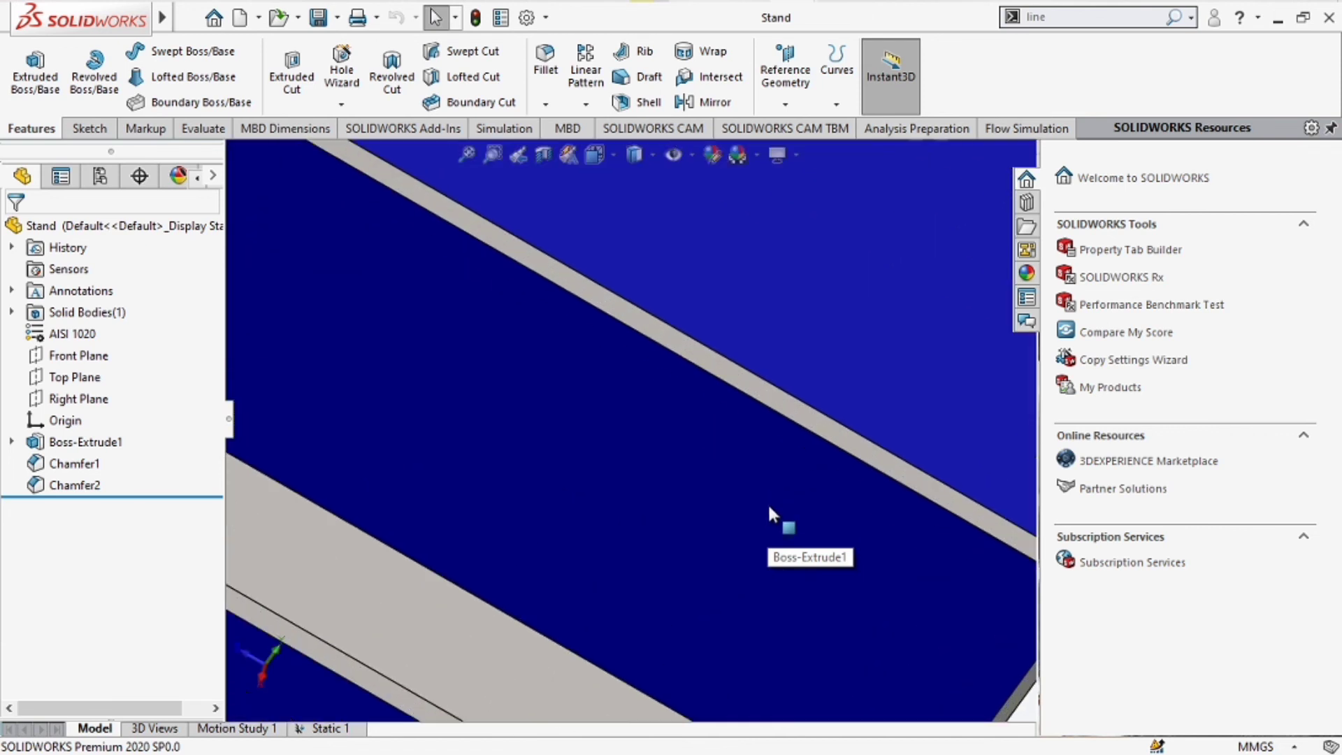
pyautogui.scroll(8, 769, 499)
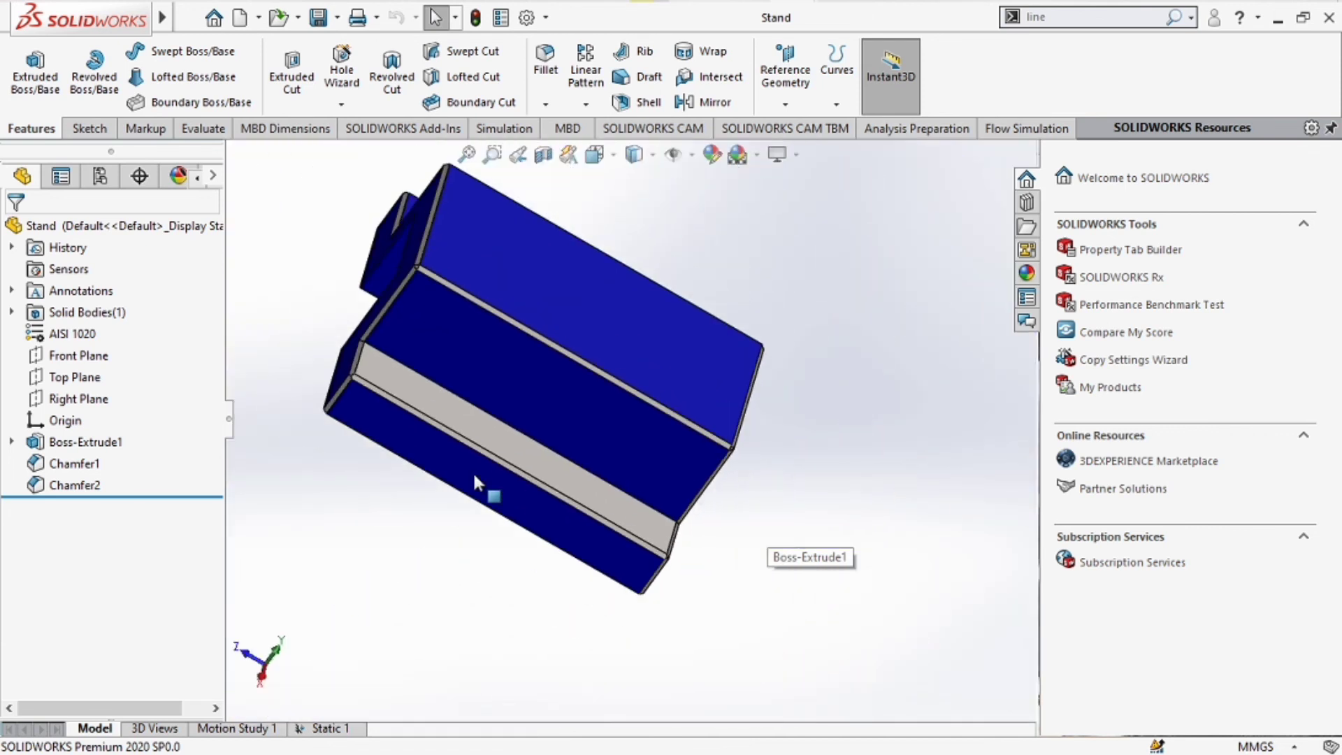
pyautogui.moveTo(473, 471); pyautogui.dragTo(608, 532, button='middle')
pyautogui.scroll(-10, 631, 409)
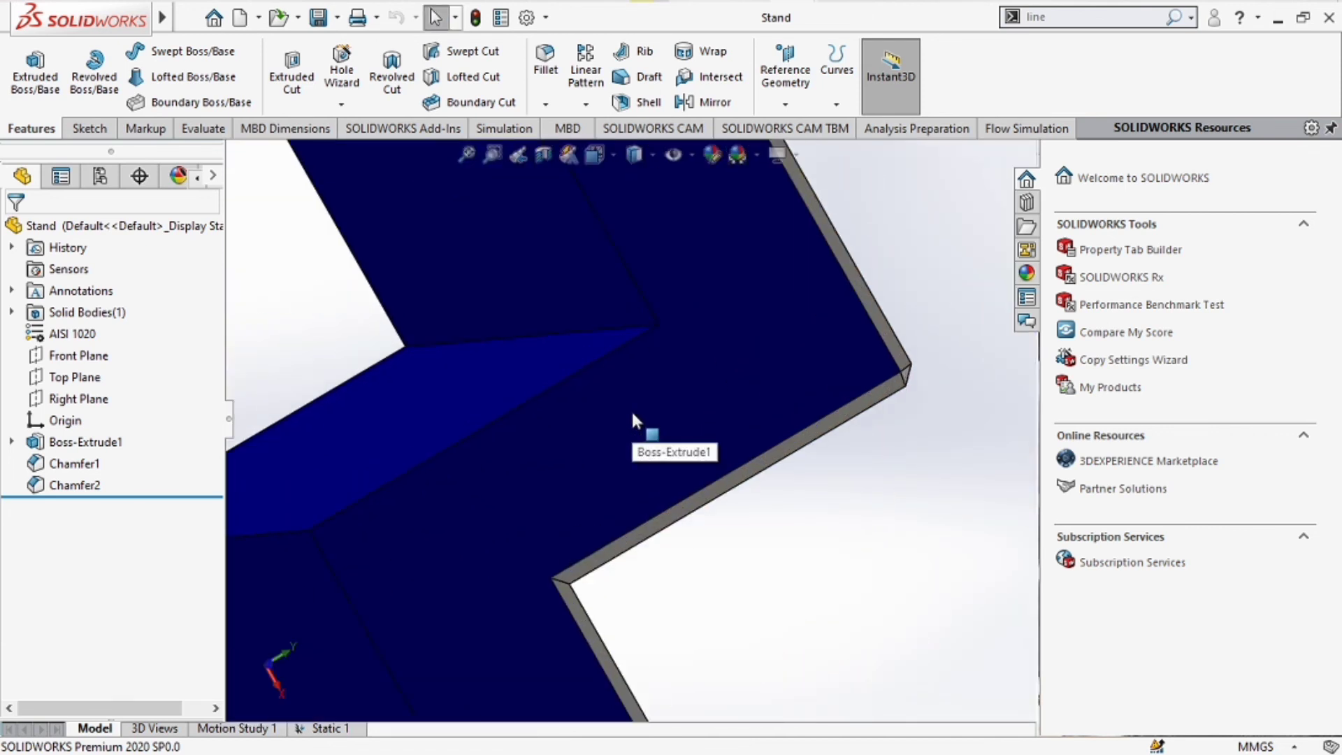
pyautogui.scroll(10, 634, 414)
pyautogui.moveTo(634, 414); pyautogui.dragTo(601, 273, button='middle')
pyautogui.moveTo(789, 515); pyautogui.dragTo(727, 244, button='middle')
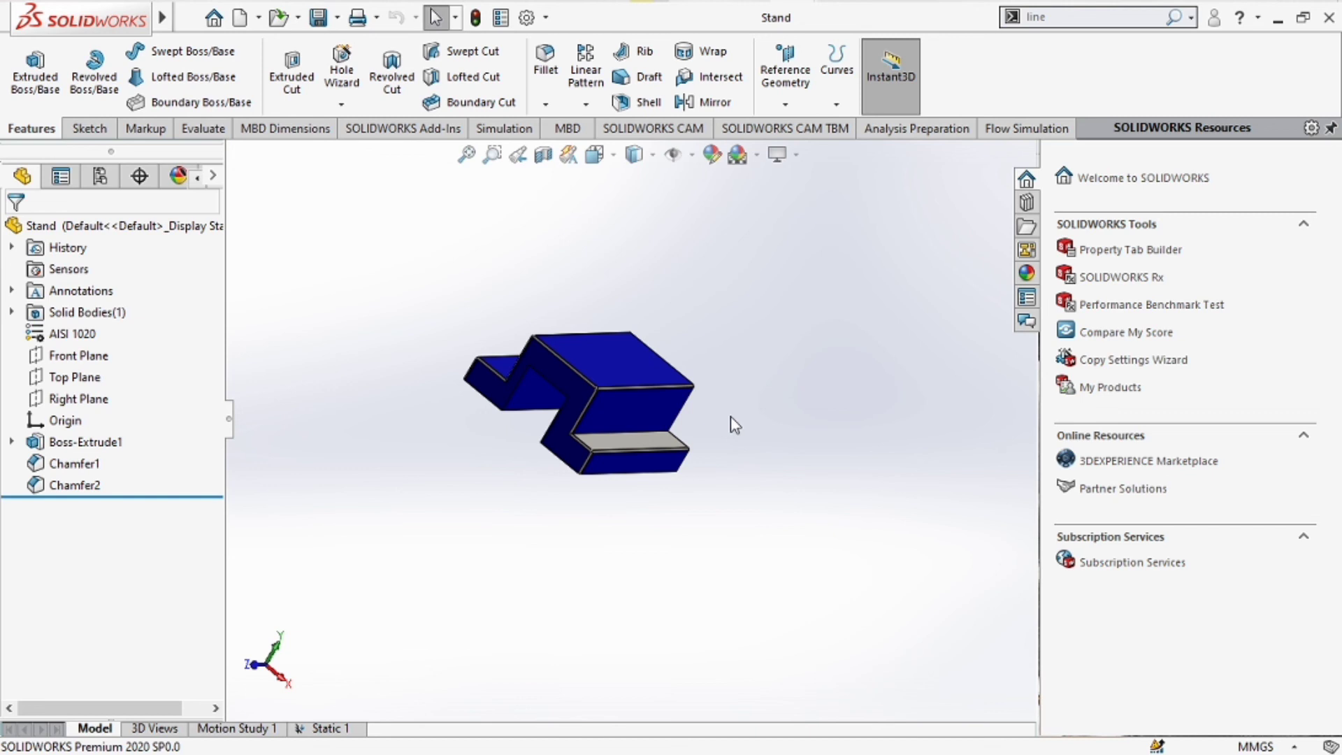
pyautogui.moveTo(882, 8)
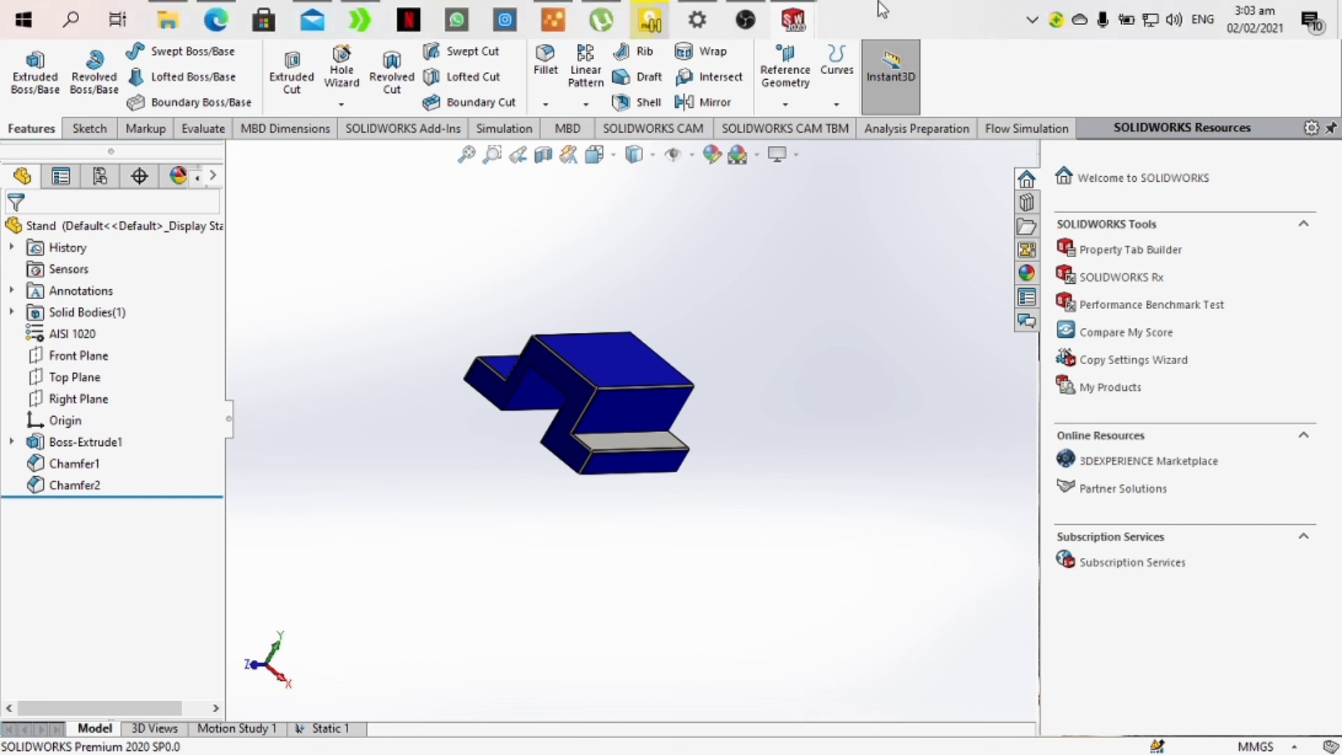